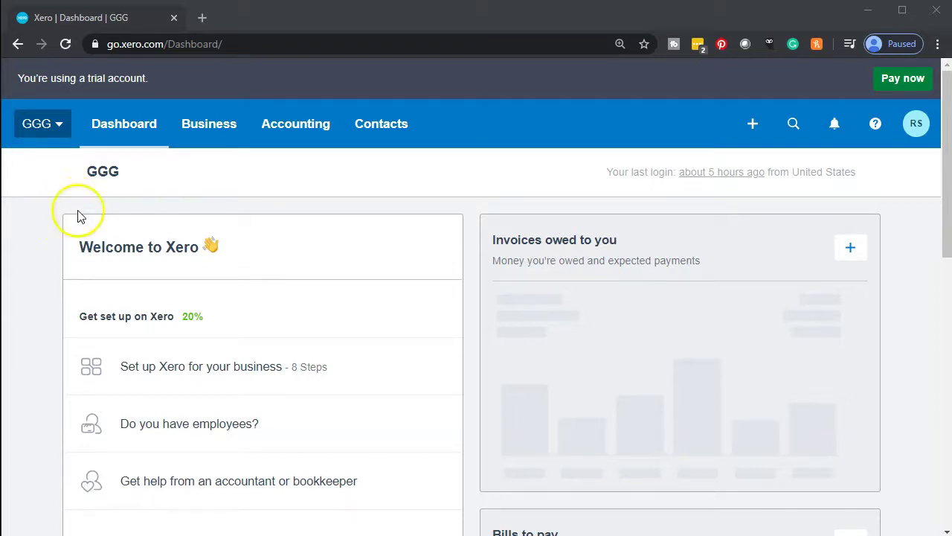
- Open the Balance Sheet and Income Statement reports in separate duplicated browser tabs, keeping a spare tab for data entry
{"action": "left_click", "coordinate": [276, 136]}
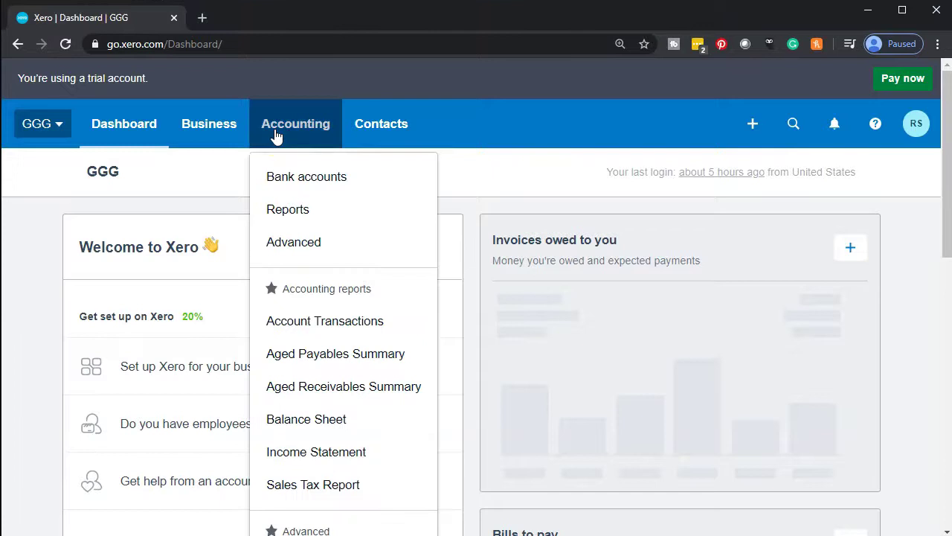
{"action": "left_click", "coordinate": [357, 422]}
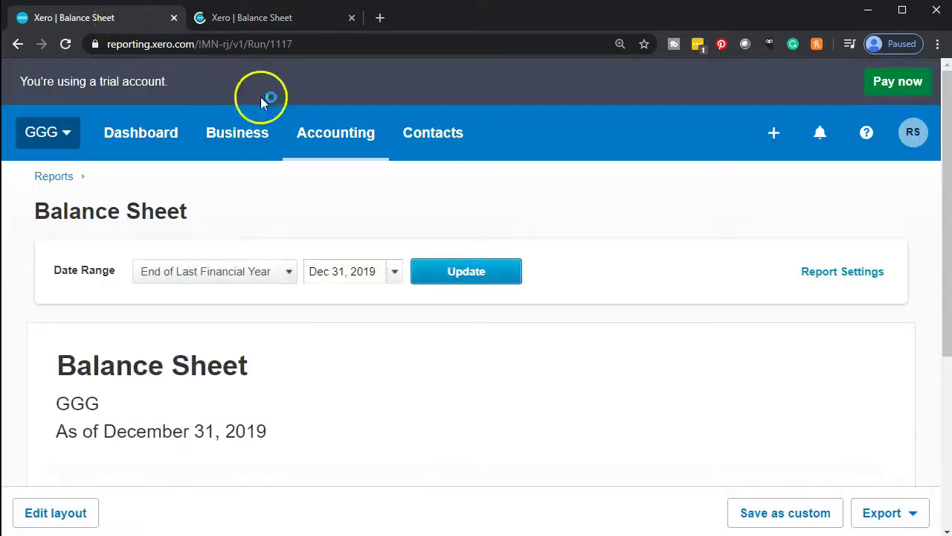
{"action": "left_click", "coordinate": [344, 140]}
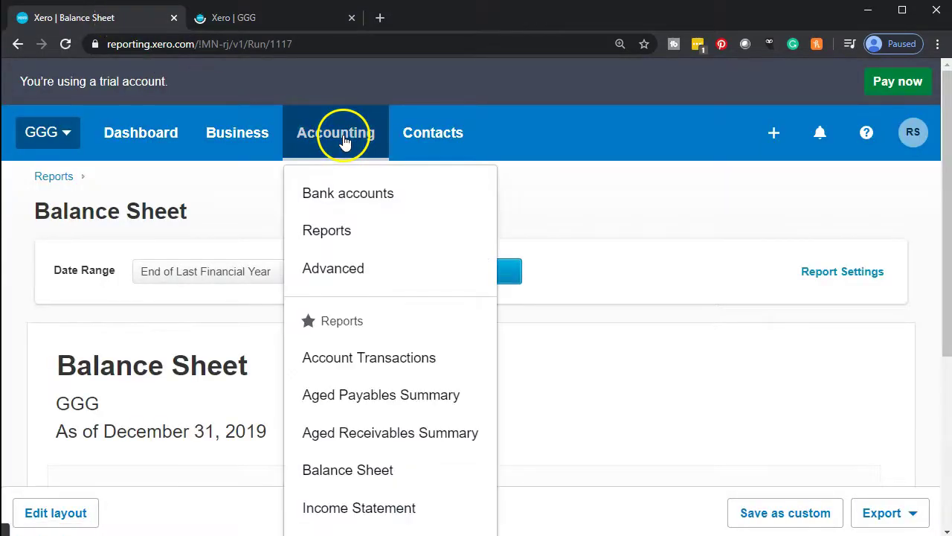
{"action": "left_click", "coordinate": [372, 509]}
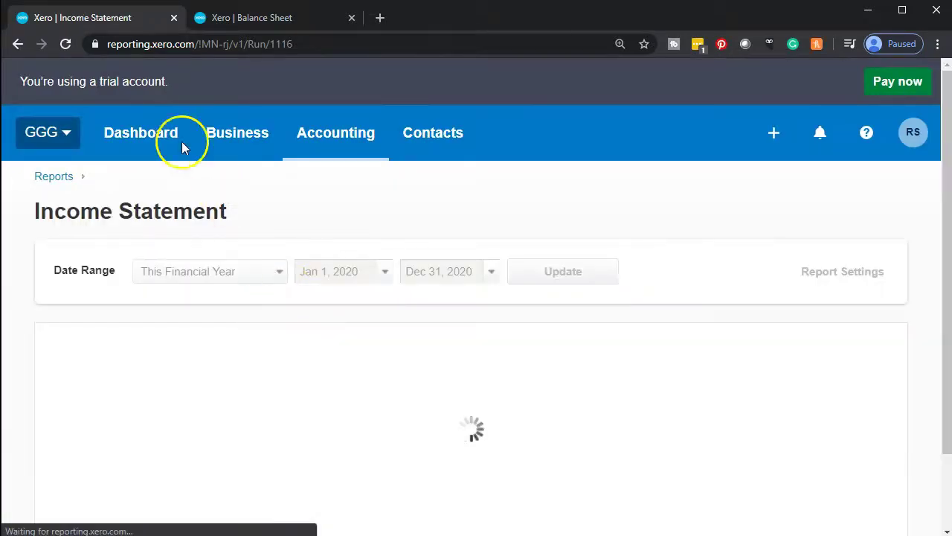
{"action": "right_click", "coordinate": [131, 20]}
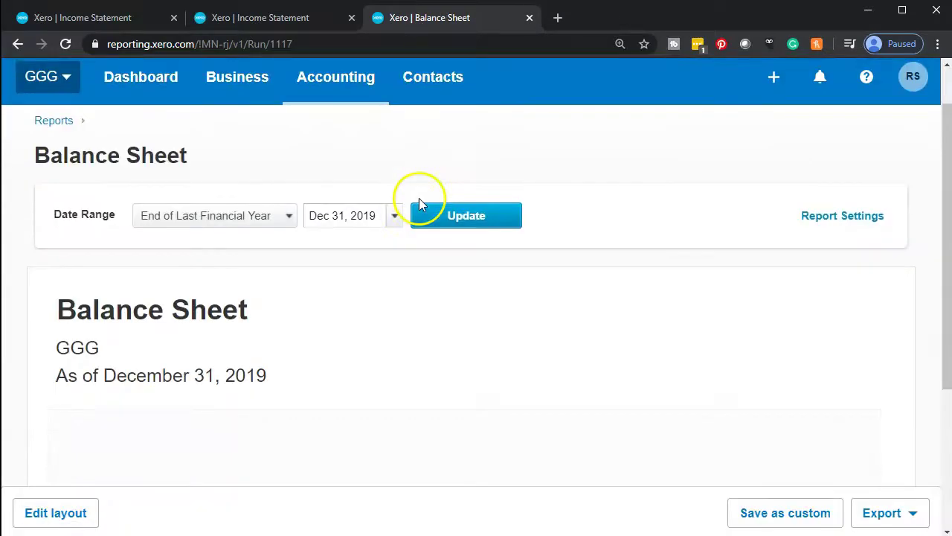
- Set the Balance Sheet's date to Mar 31, 2020 and refresh the report
{"action": "left_click", "coordinate": [395, 198]}
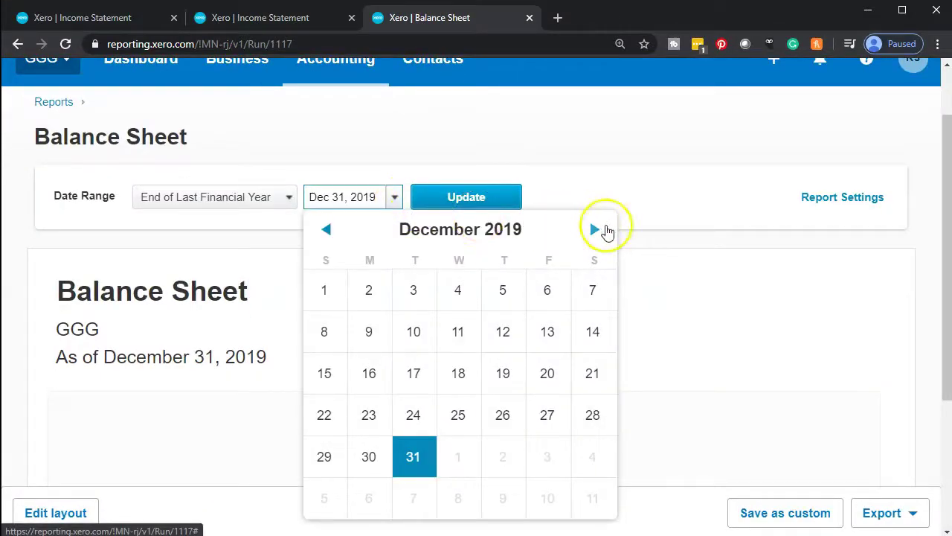
{"action": "left_click", "coordinate": [595, 231]}
{"action": "left_click", "coordinate": [595, 232]}
{"action": "left_click", "coordinate": [595, 232]}
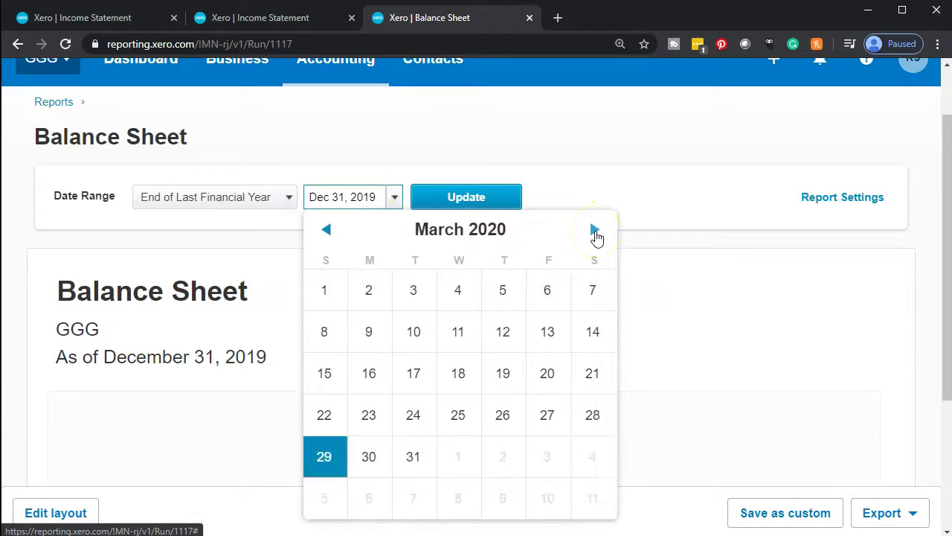
{"action": "left_click", "coordinate": [413, 459]}
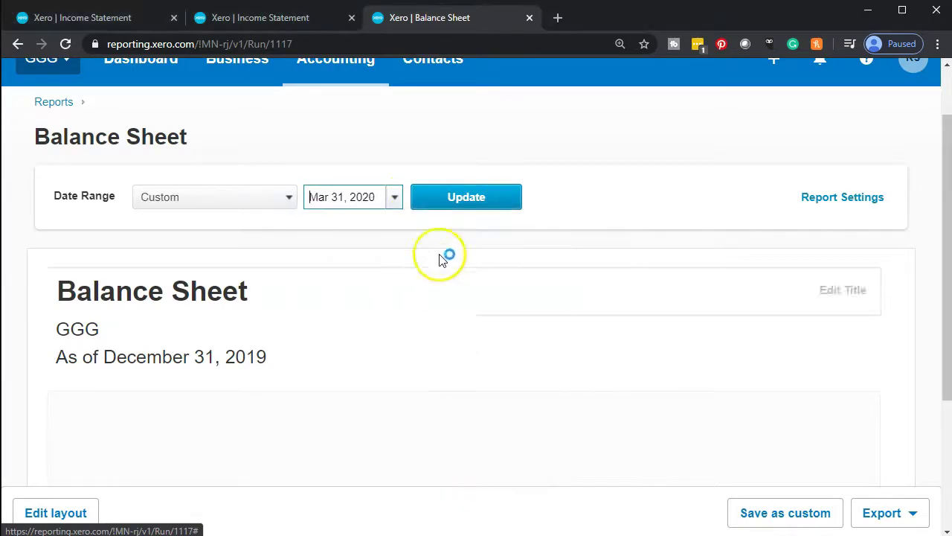
{"action": "left_click", "coordinate": [448, 210]}
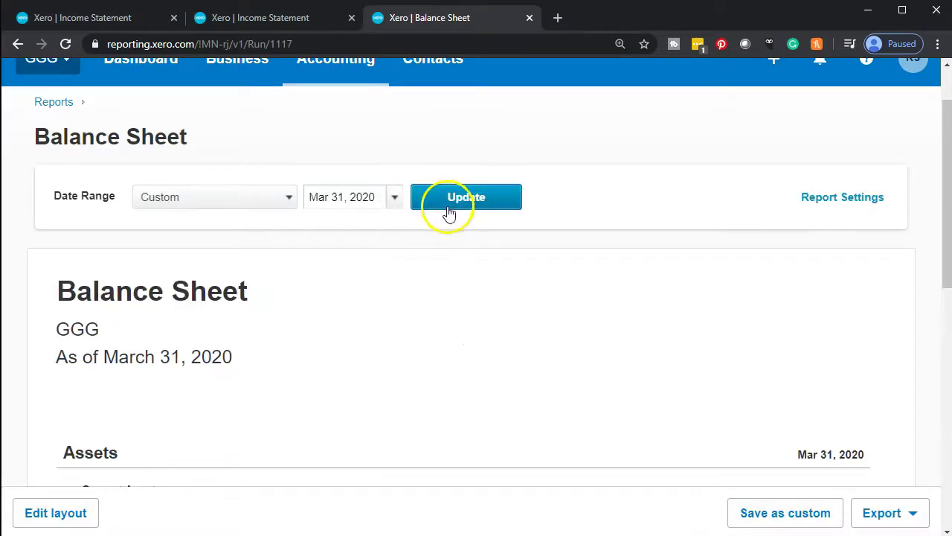
- Examine the income, cost of goods sold and operating expenses on the Income Statement in the neighbouring browser tab
{"action": "left_click", "coordinate": [307, 21]}
{"action": "scroll", "coordinate": [340, 142], "scroll_direction": "down", "scroll_amount": 1}
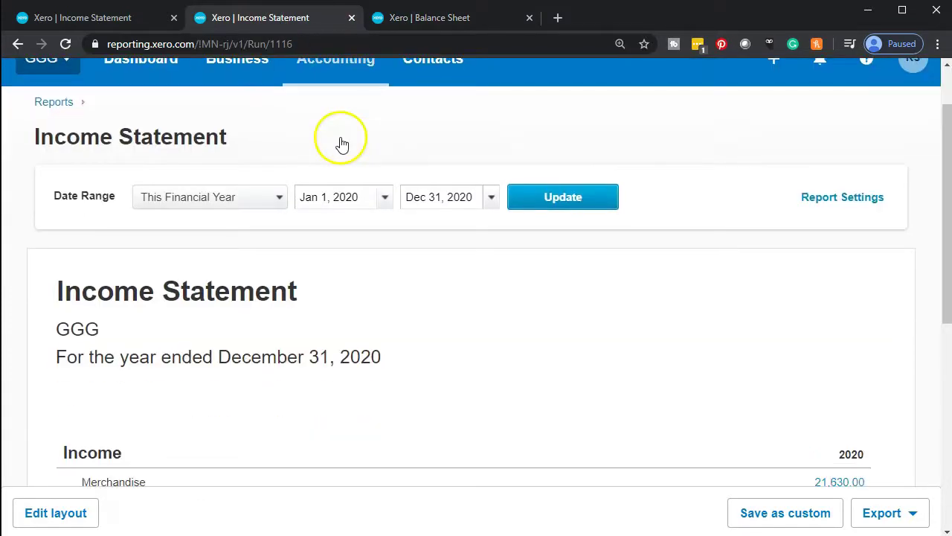
{"action": "scroll", "coordinate": [341, 142], "scroll_direction": "down", "scroll_amount": 1}
{"action": "scroll", "coordinate": [413, 241], "scroll_direction": "down", "scroll_amount": 1}
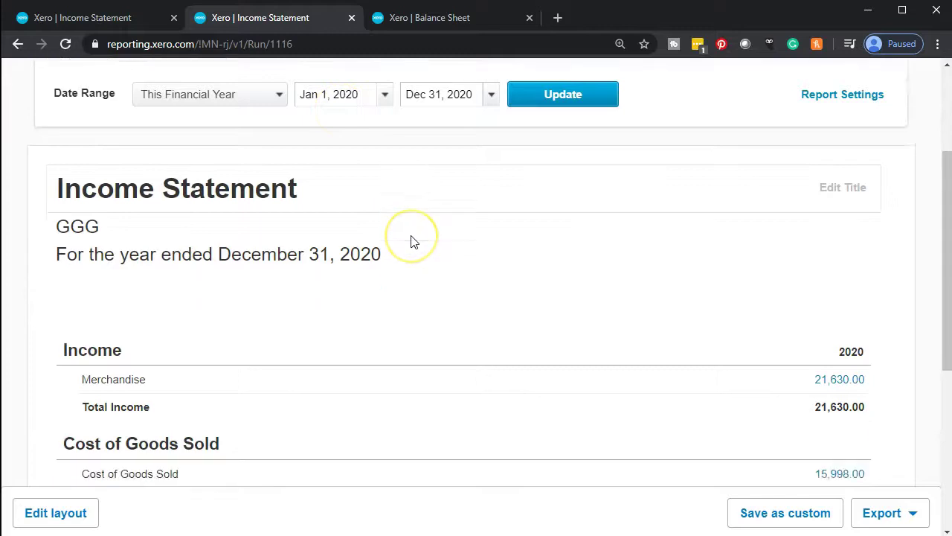
{"action": "scroll", "coordinate": [413, 241], "scroll_direction": "down", "scroll_amount": 3}
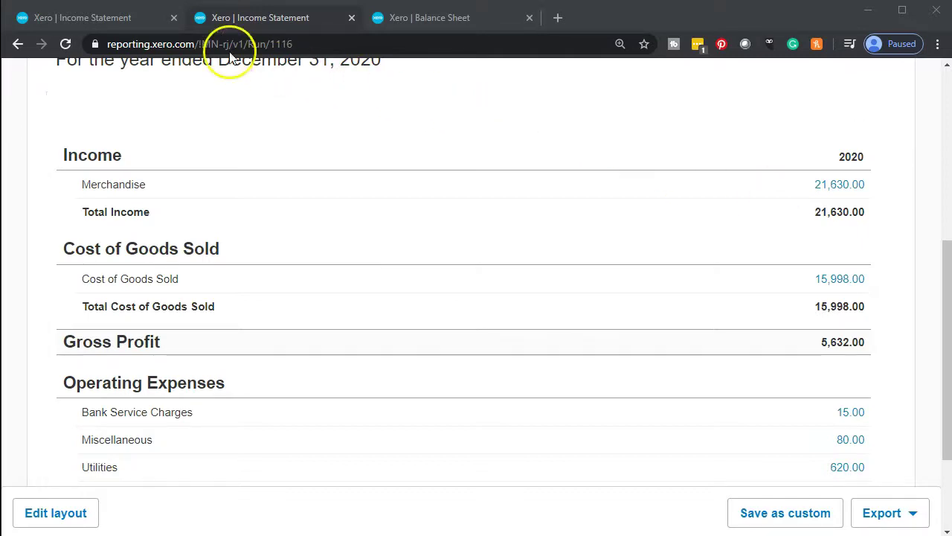
- Start a new sales invoice from the first browser tab
{"action": "left_click", "coordinate": [124, 18]}
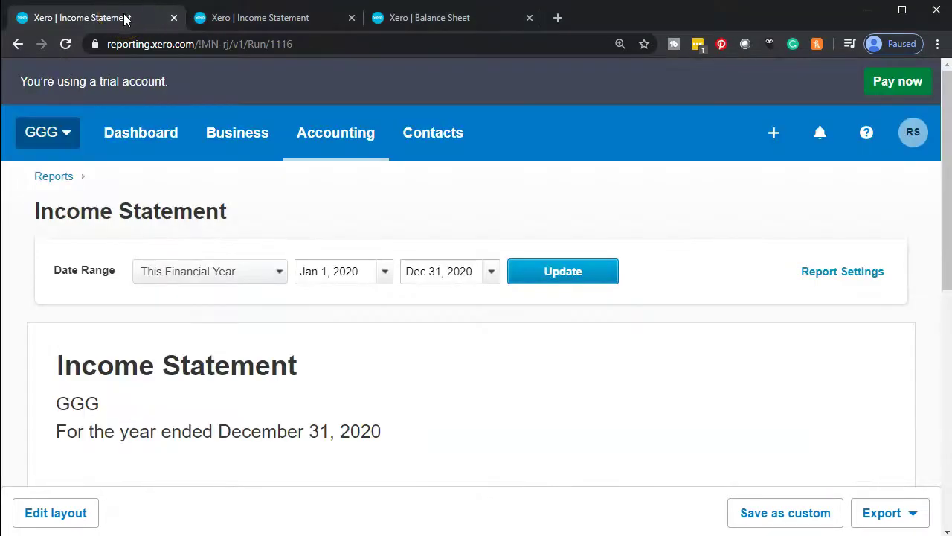
{"action": "left_click", "coordinate": [772, 141]}
{"action": "left_click", "coordinate": [773, 142]}
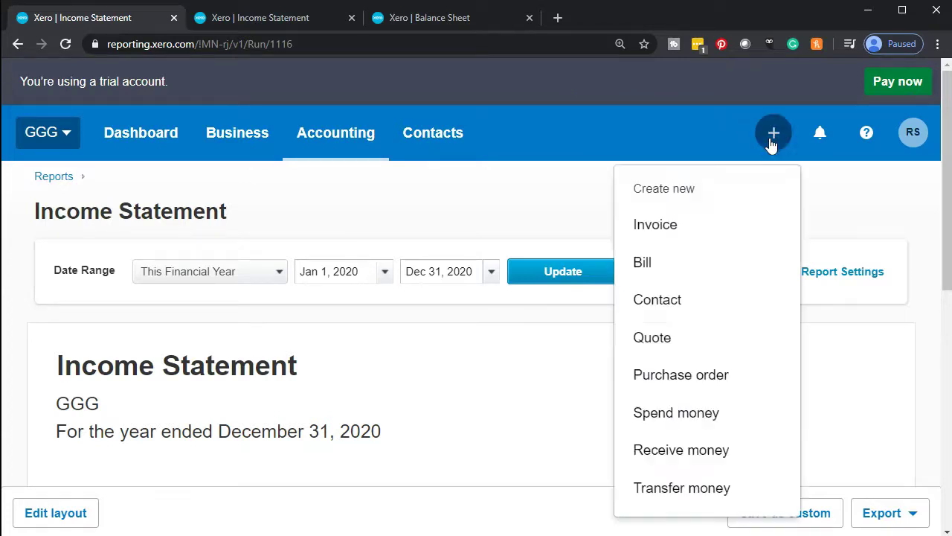
{"action": "left_click", "coordinate": [709, 235]}
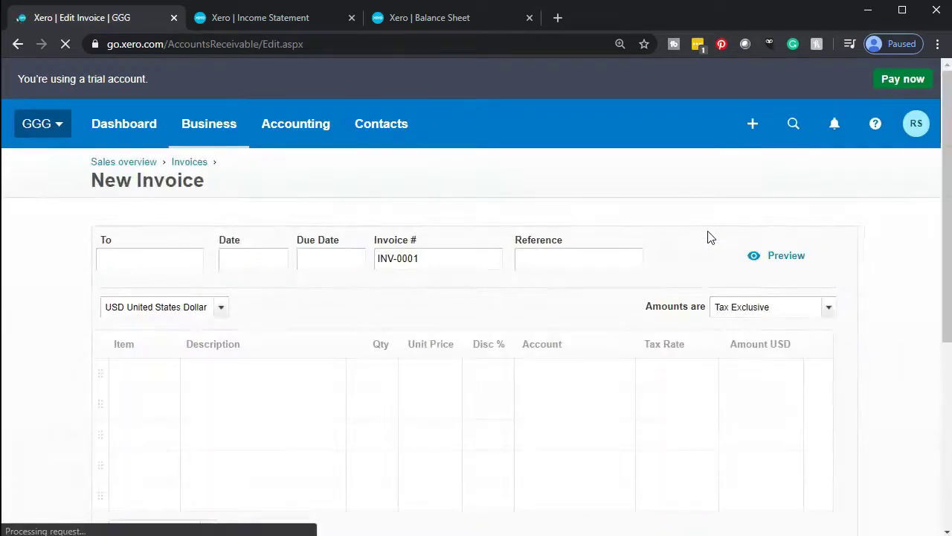
- Fill in the first invoice line with a quantity of 1 and a unit price of 500
{"action": "scroll", "coordinate": [670, 235], "scroll_direction": "down", "scroll_amount": 2}
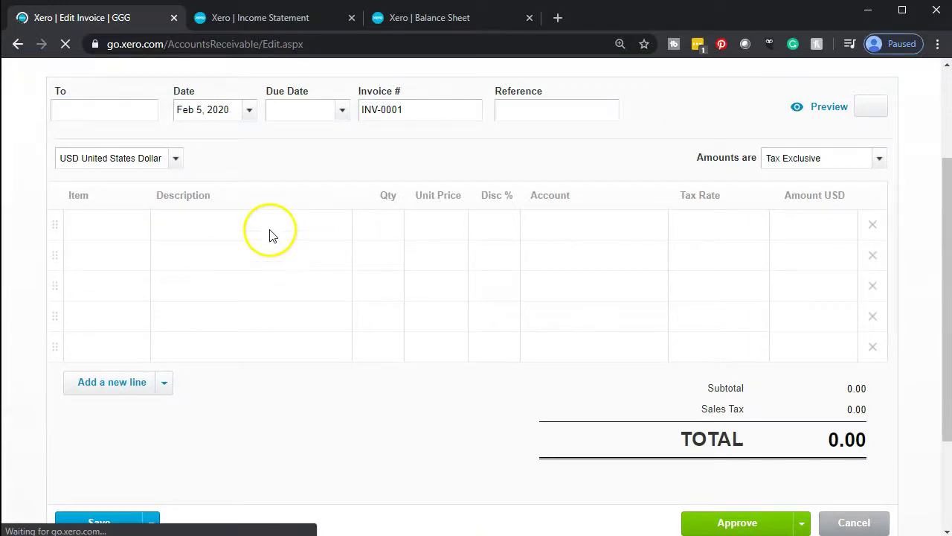
{"action": "left_click", "coordinate": [393, 238]}
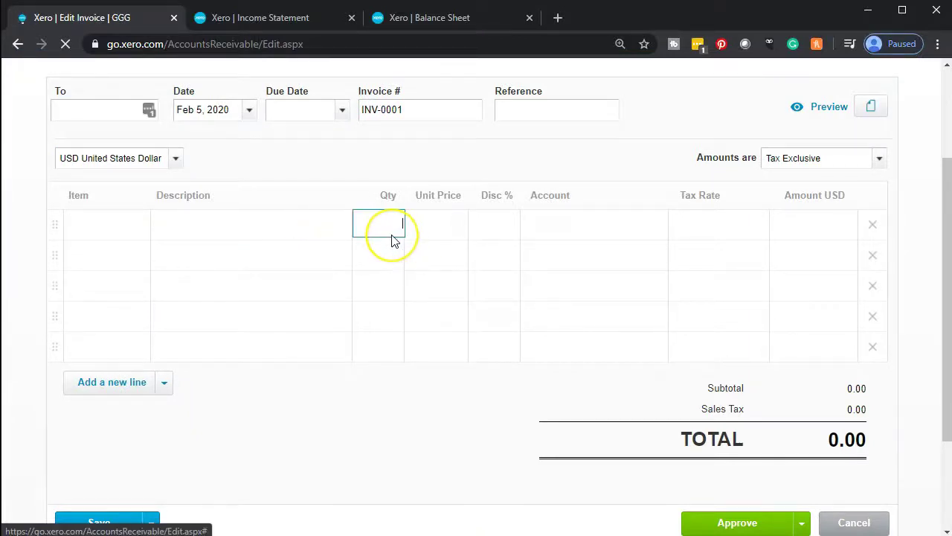
{"action": "type", "text": "1"}
{"action": "key", "text": "Tab"}
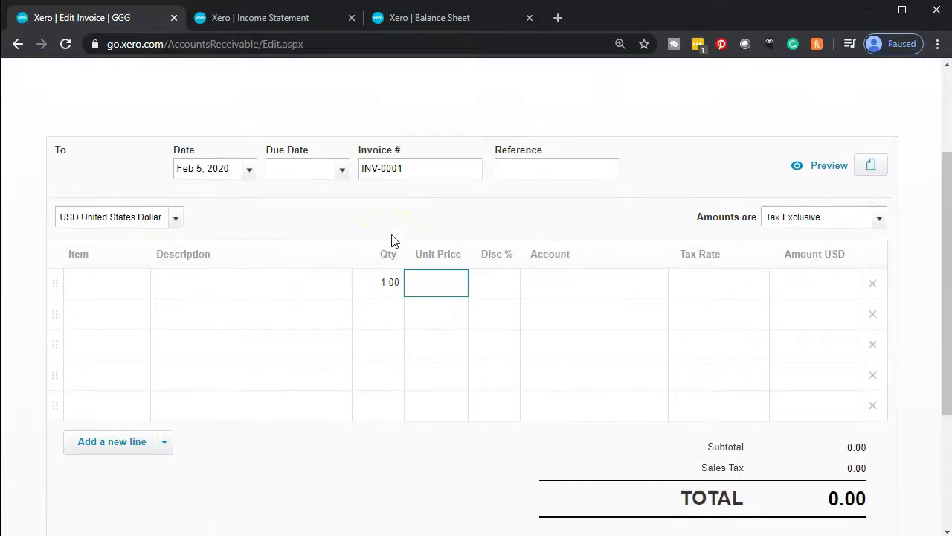
{"action": "type", "text": "500"}
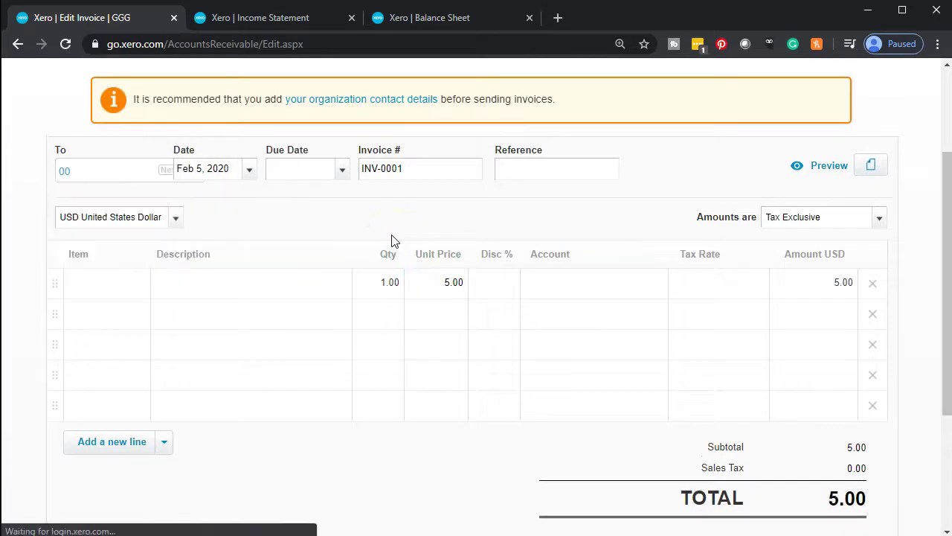
{"action": "left_click", "coordinate": [437, 272]}
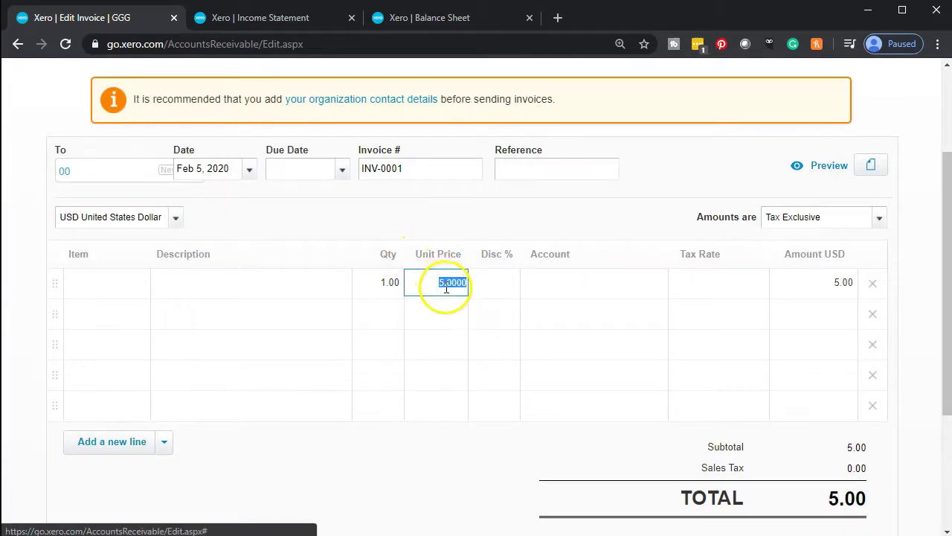
{"action": "type", "text": "500"}
{"action": "key", "text": "Tab"}
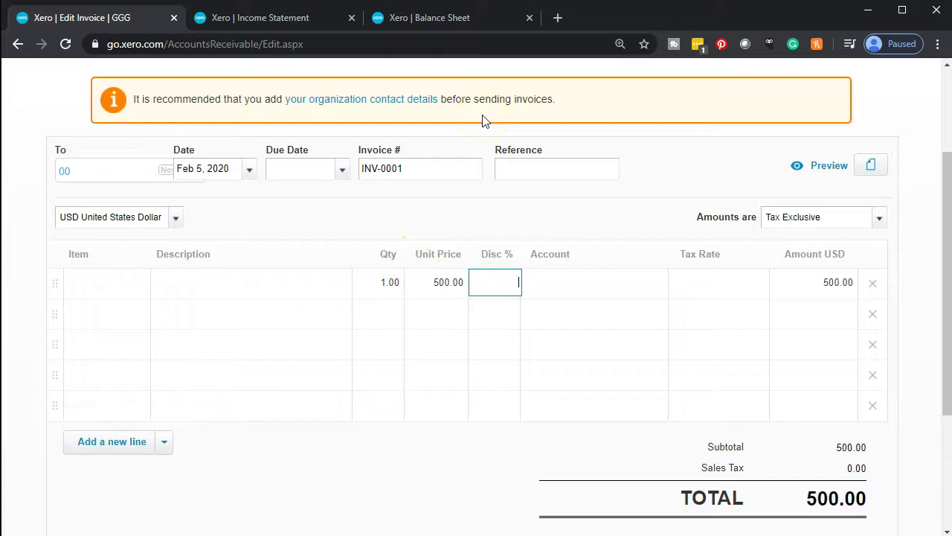
- Apply the Tax on Sales (9.5%) rate to the first invoice line and review the invoice totals
{"action": "key", "text": "Tab"}
{"action": "key", "text": "Tab"}
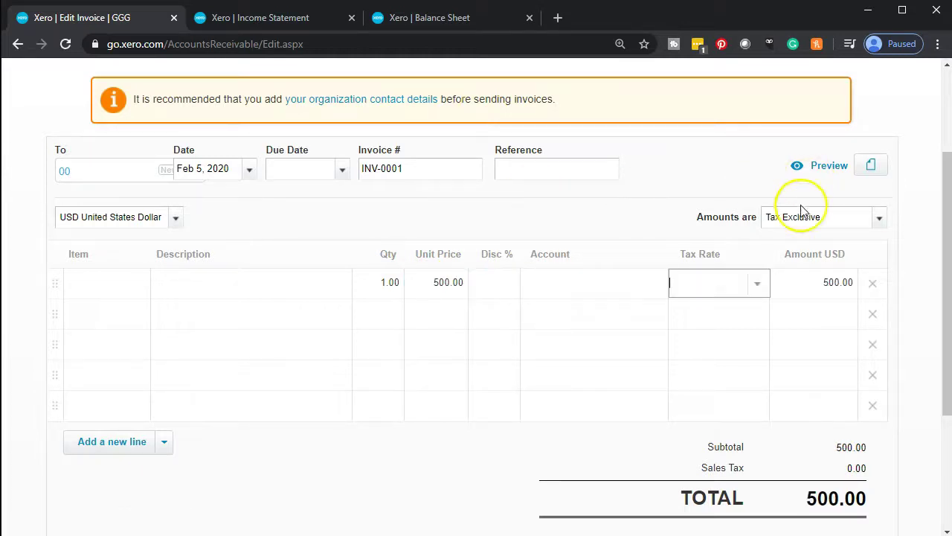
{"action": "left_click", "coordinate": [759, 284]}
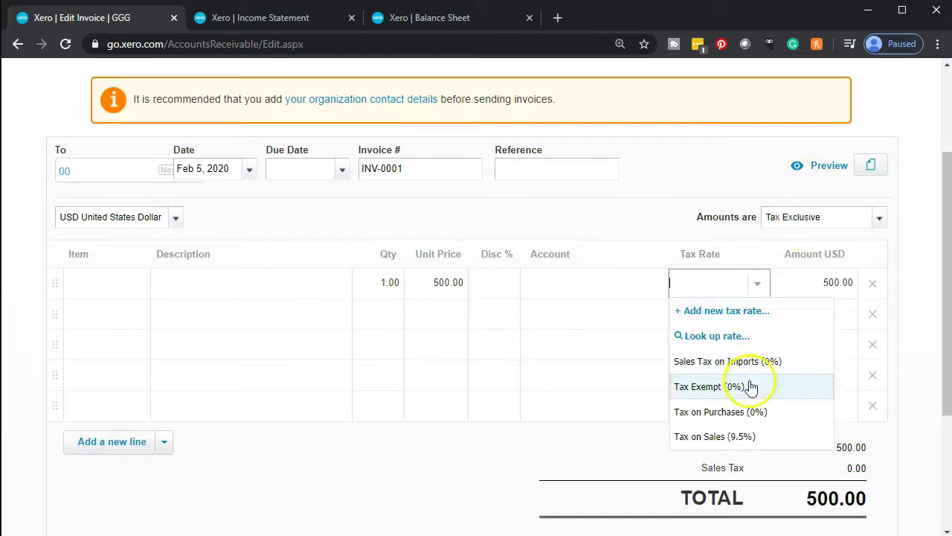
{"action": "left_click", "coordinate": [752, 436]}
{"action": "left_click", "coordinate": [383, 497]}
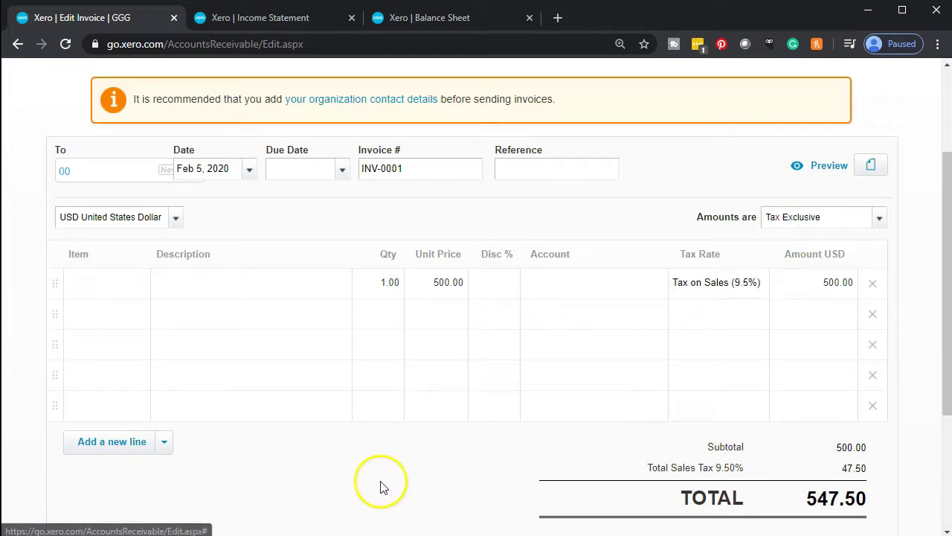
{"action": "scroll", "coordinate": [376, 483], "scroll_direction": "down", "scroll_amount": 2}
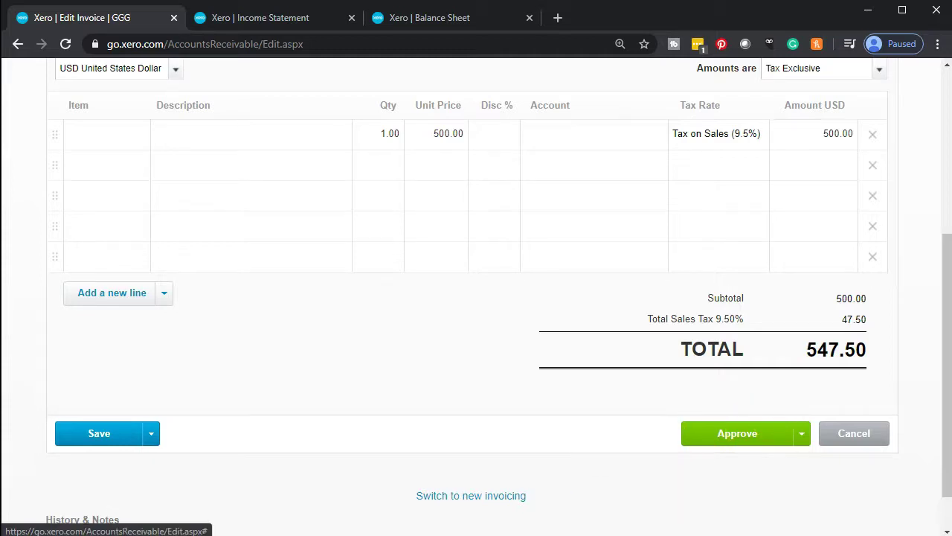
- Switch to the blank Book1 workbook in Excel and format the whole sheet as Currency with no symbol and negatives in black parentheses
{"action": "left_click", "coordinate": [485, 535]}
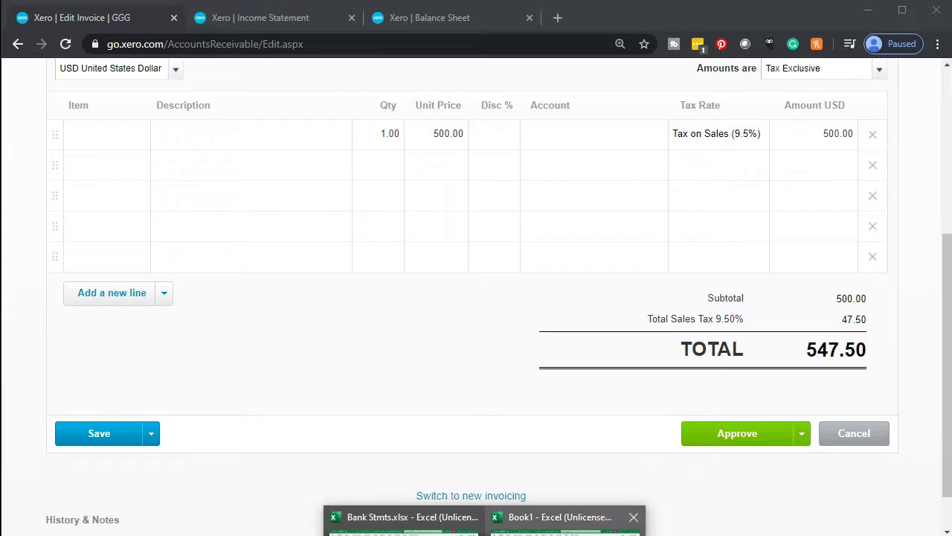
{"action": "left_click", "coordinate": [565, 521]}
{"action": "left_click", "coordinate": [283, 311]}
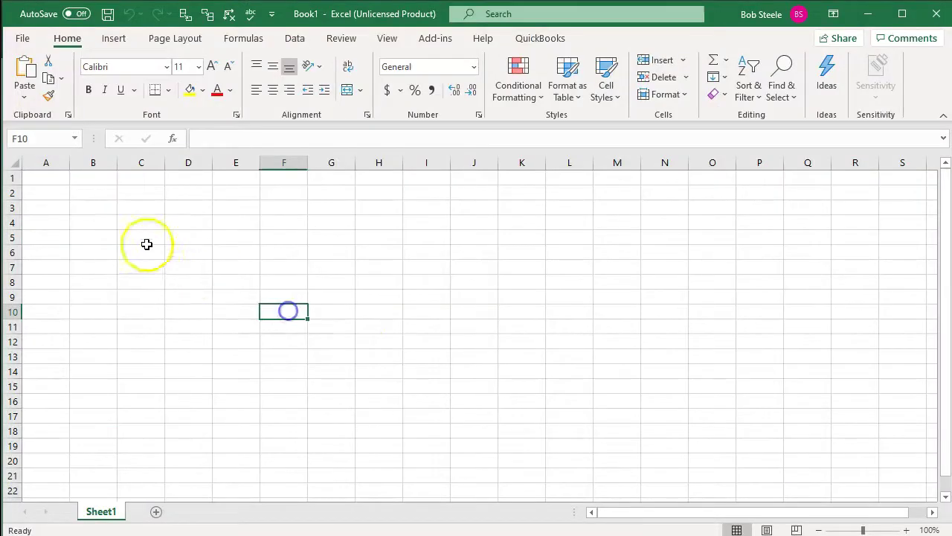
{"action": "left_click", "coordinate": [16, 161]}
{"action": "right_click", "coordinate": [164, 235]}
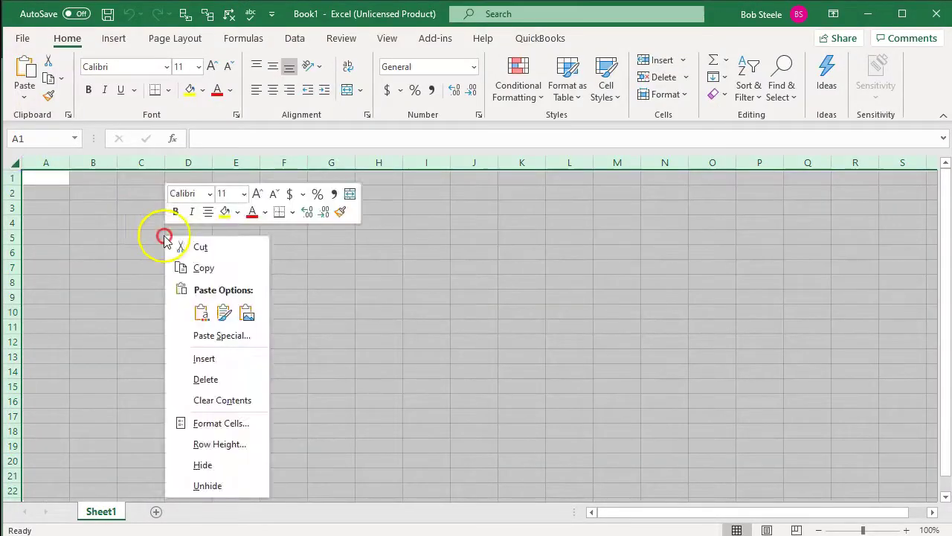
{"action": "left_click", "coordinate": [241, 432]}
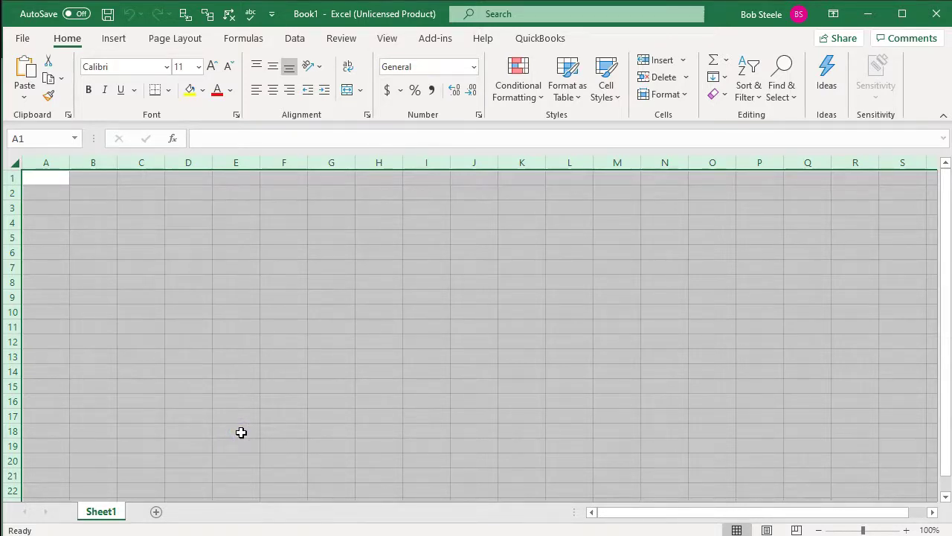
{"action": "left_click", "coordinate": [100, 332]}
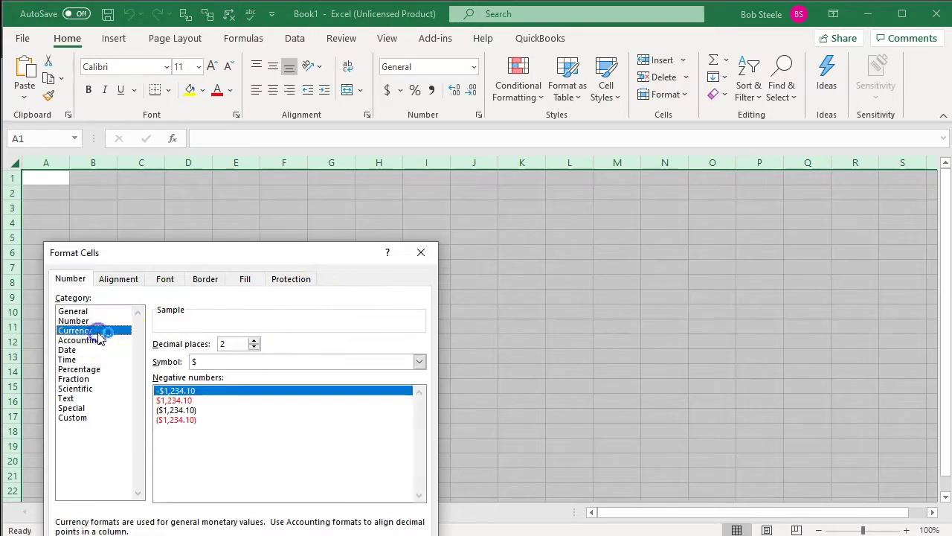
{"action": "left_click", "coordinate": [167, 410]}
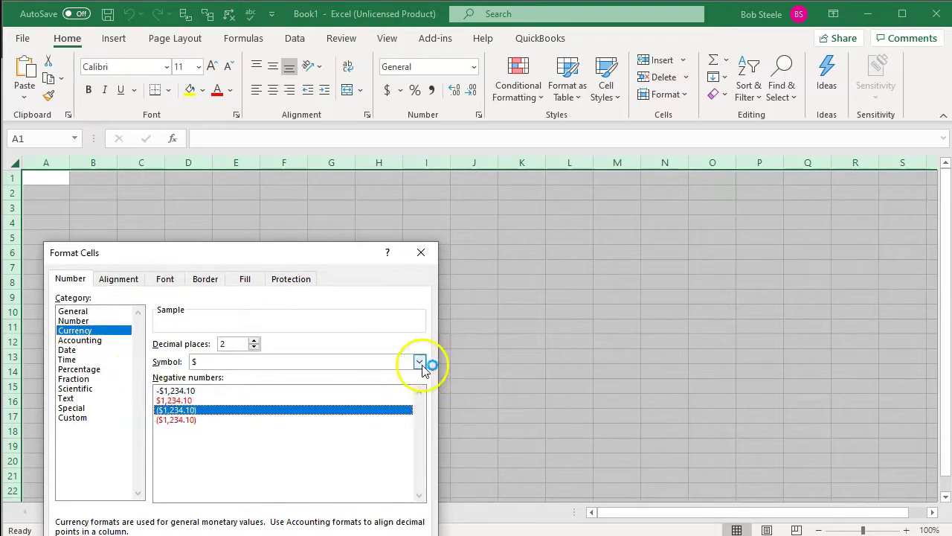
{"action": "left_click", "coordinate": [421, 363]}
{"action": "left_click", "coordinate": [382, 374]}
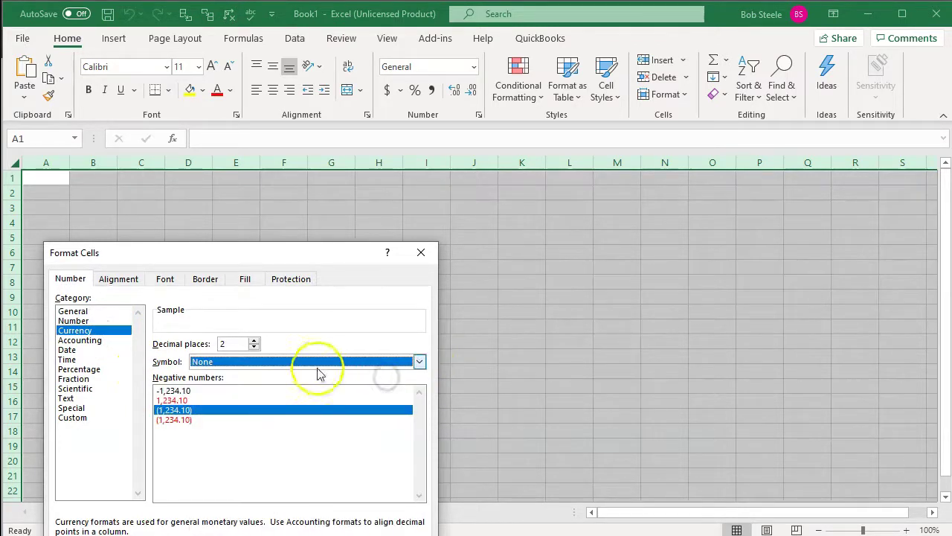
{"action": "left_click", "coordinate": [355, 499]}
{"action": "left_click", "coordinate": [308, 283]}
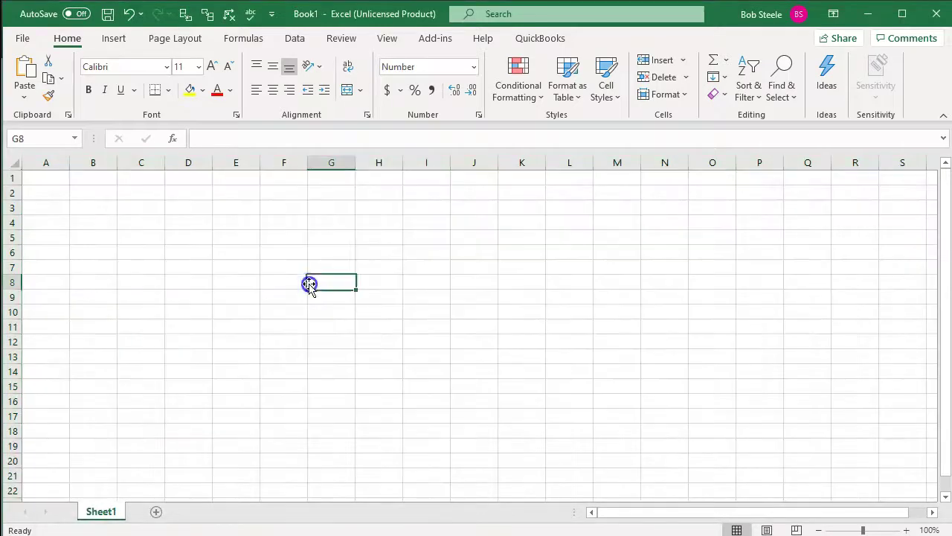
- Enlarge the worksheet view to 190% zoom
{"action": "left_click", "coordinate": [907, 529]}
{"action": "left_click", "coordinate": [907, 530]}
{"action": "left_click", "coordinate": [907, 530]}
{"action": "left_click", "coordinate": [907, 530]}
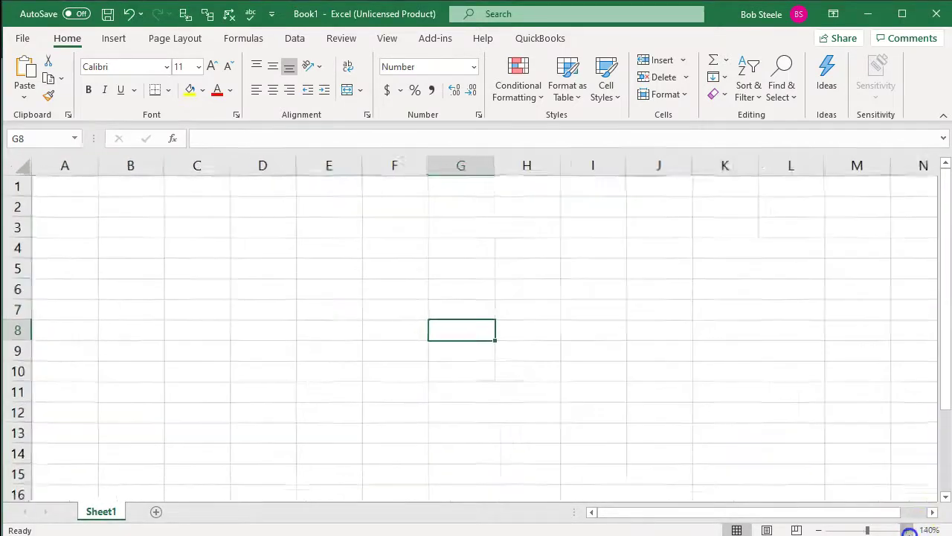
{"action": "left_click", "coordinate": [907, 530]}
{"action": "left_click", "coordinate": [907, 530]}
{"action": "left_click", "coordinate": [907, 529]}
{"action": "left_click", "coordinate": [907, 530]}
{"action": "left_click", "coordinate": [907, 530]}
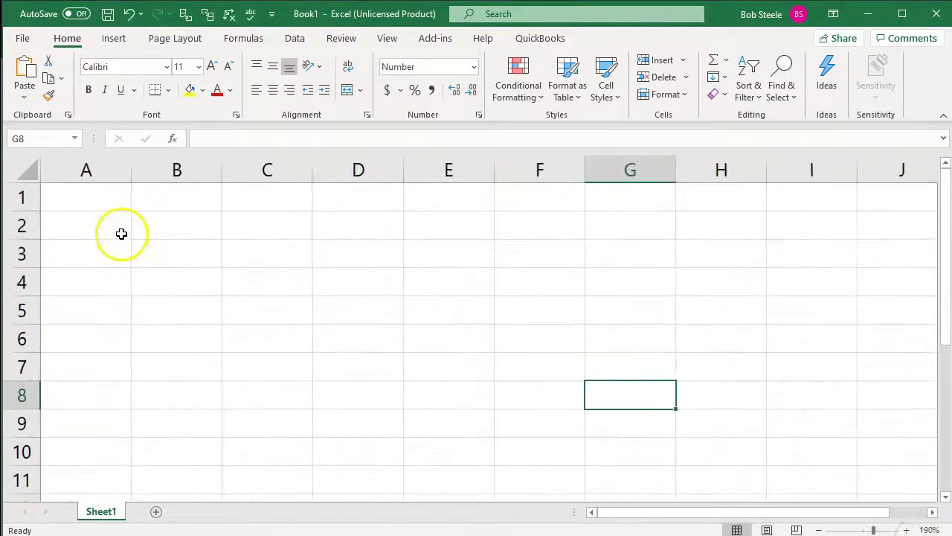
- Widen column A and enter the label Sales in A1 with the amount 500 in B1
{"action": "left_click_drag", "start_coordinate": [136, 182], "coordinate": [213, 184]}
{"action": "left_click", "coordinate": [144, 196]}
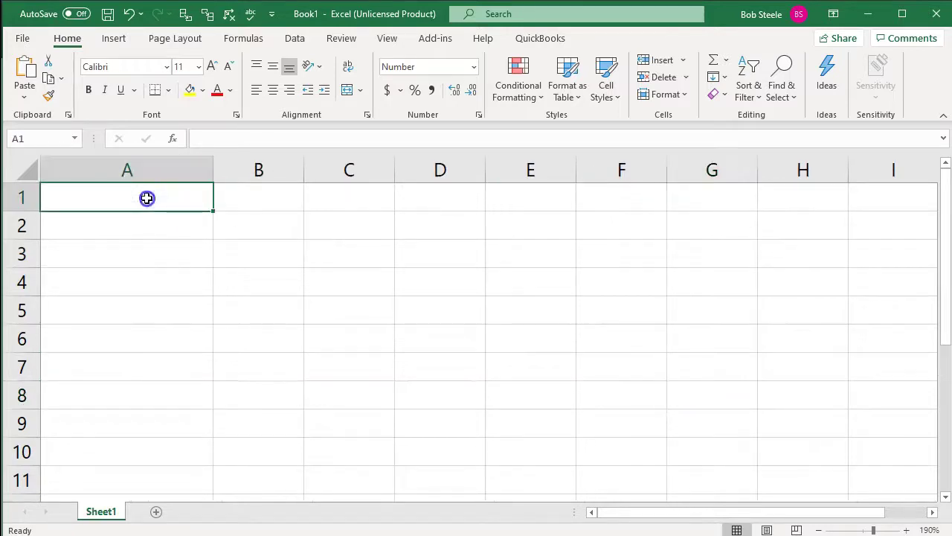
{"action": "type", "text": "Sale"}
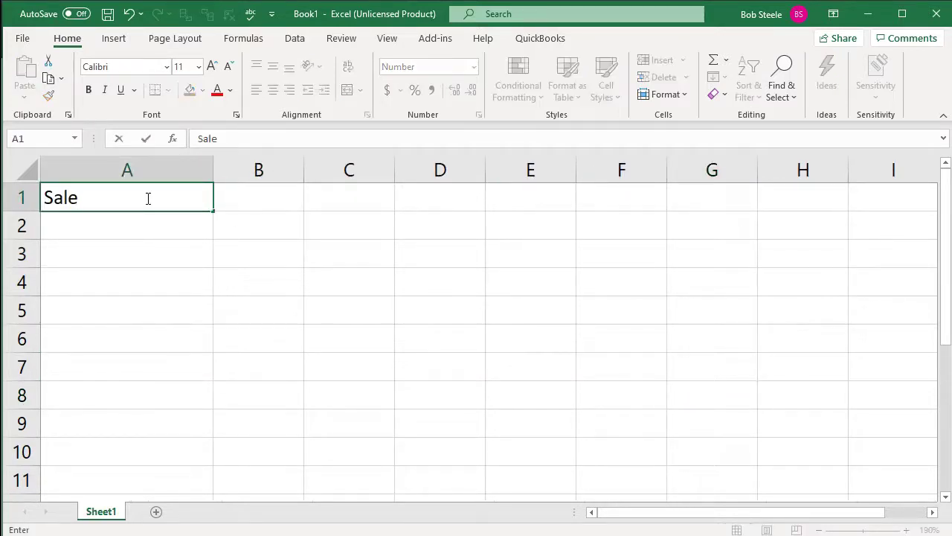
{"action": "type", "text": "s"}
{"action": "key", "text": "Tab"}
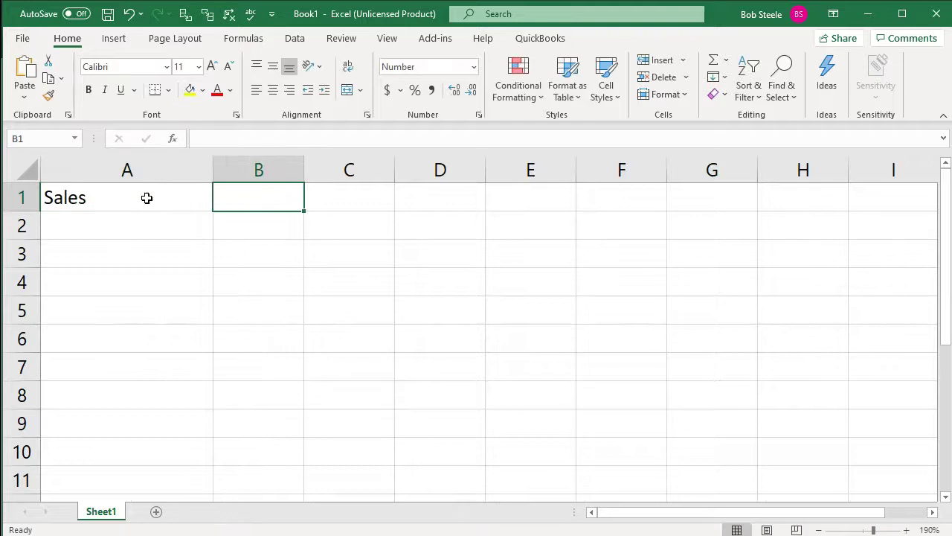
{"action": "type", "text": "500"}
{"action": "key", "text": "Return"}
- Add a Tax rate row with 0.095 in B2, formatted as a percentage with one decimal place
{"action": "type", "text": "Ta"}
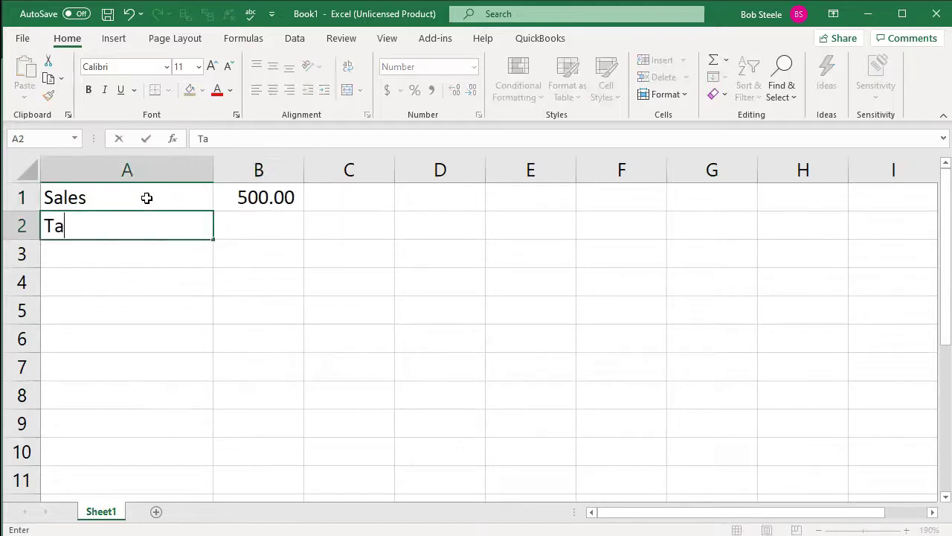
{"action": "type", "text": "s rate"}
{"action": "key", "text": "Tab"}
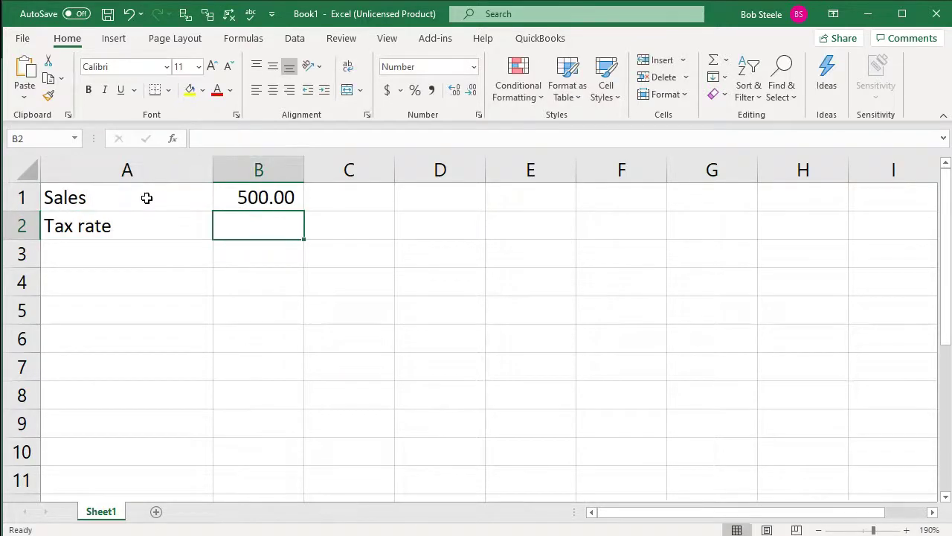
{"action": "type", "text": ".095"}
{"action": "key", "text": "Return"}
{"action": "key", "text": "Up"}
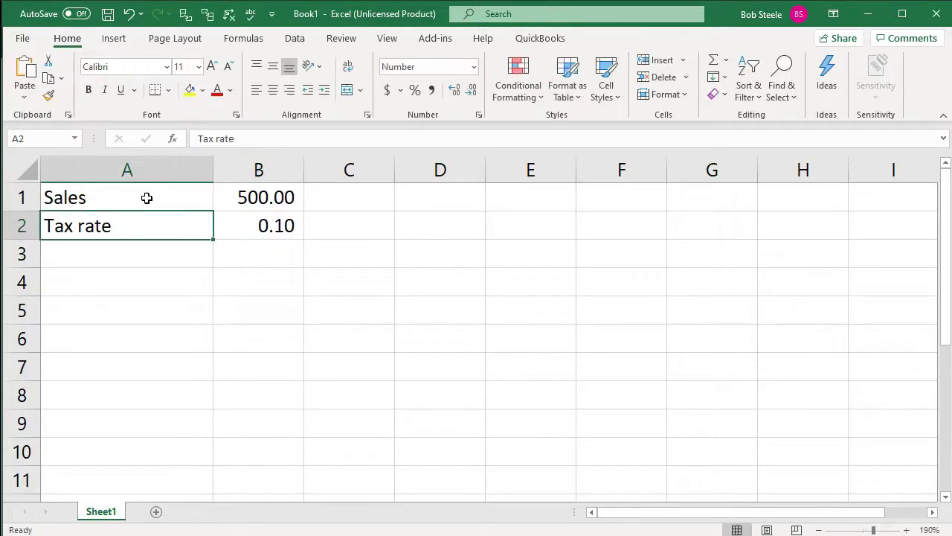
{"action": "key", "text": "Right"}
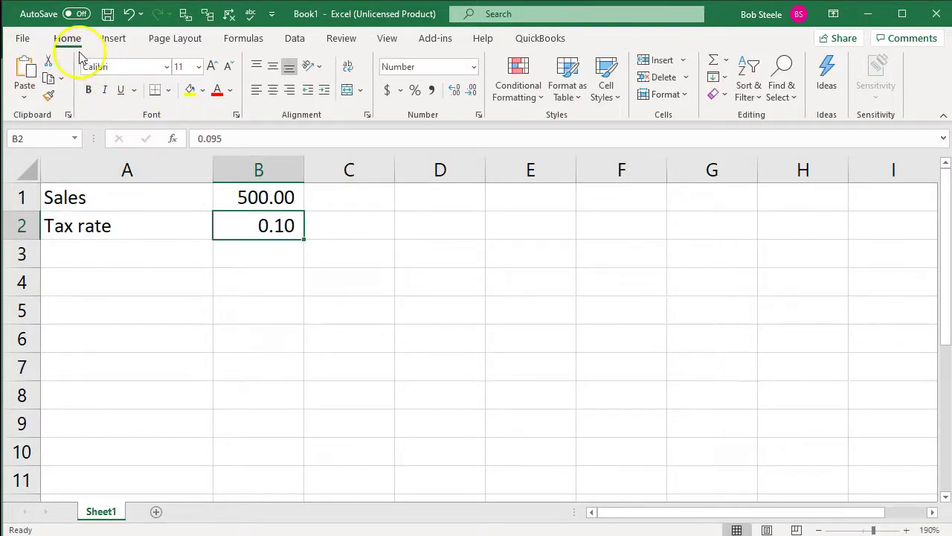
{"action": "left_click", "coordinate": [416, 89]}
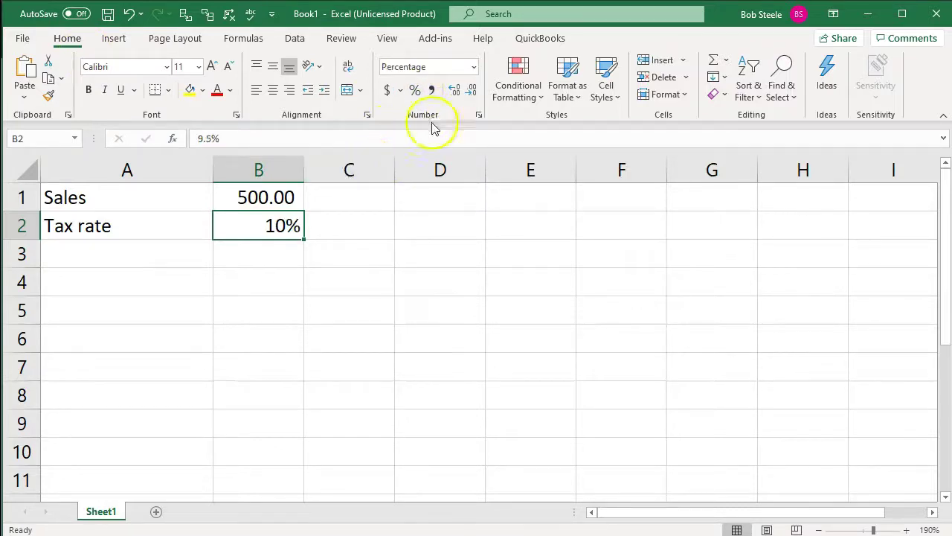
{"action": "left_click", "coordinate": [456, 89]}
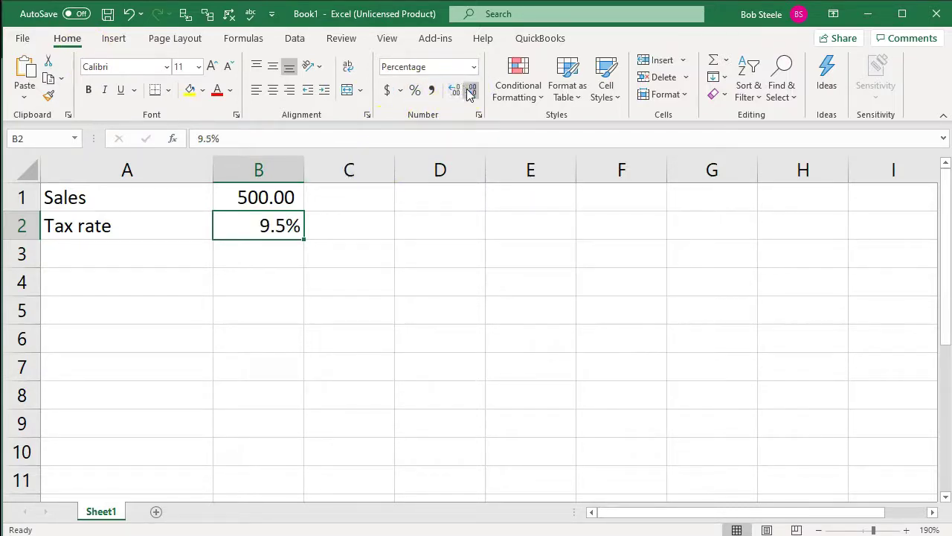
- Label A3 as Tax and calculate the tax in B3 with the formula =B1*B2
{"action": "left_click", "coordinate": [143, 259]}
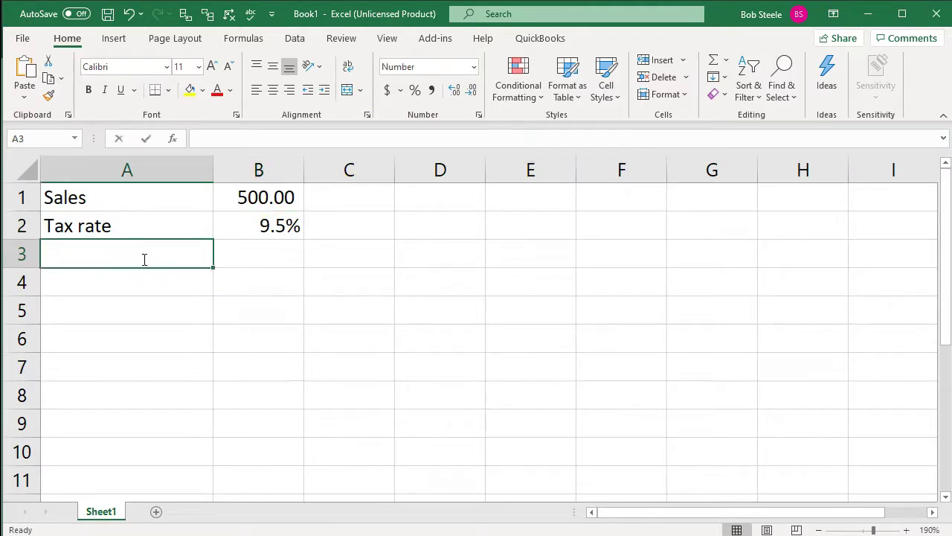
{"action": "type", "text": "Tax"}
{"action": "key", "text": "Delete"}
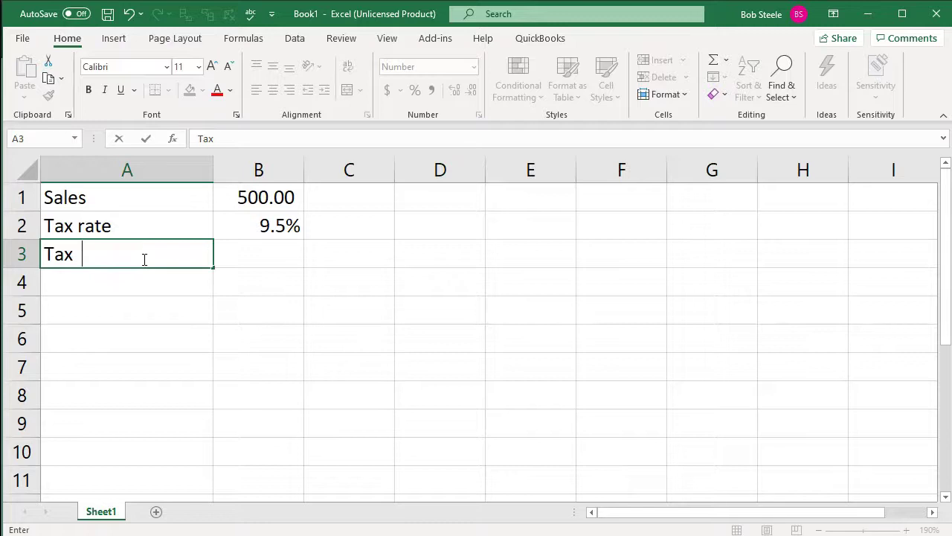
{"action": "key", "text": "Tab"}
{"action": "type", "text": "="}
{"action": "key", "text": "Up"}
{"action": "key", "text": "Up"}
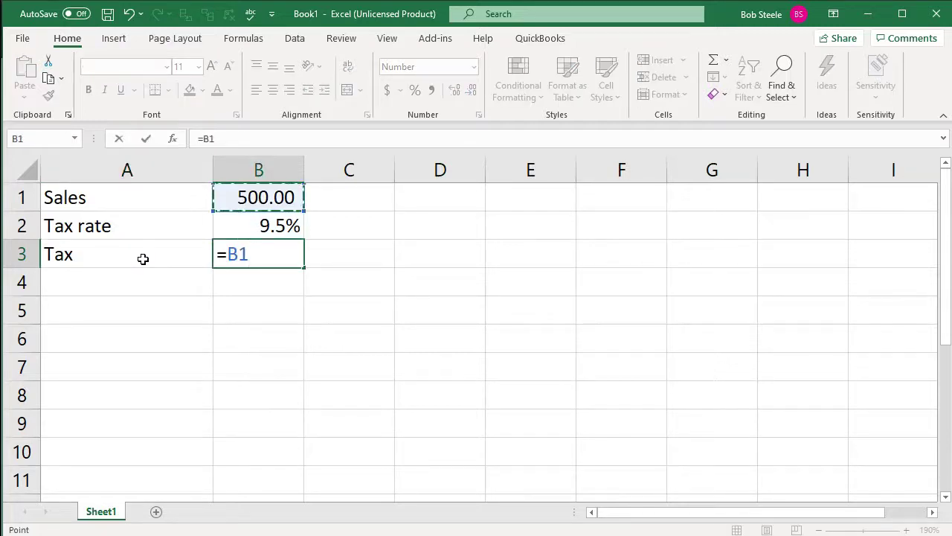
{"action": "type", "text": "*"}
{"action": "key", "text": "Up"}
{"action": "key", "text": "Return"}
- Underline the tax rate in B2
{"action": "key", "text": "Up"}
{"action": "key", "text": "Up"}
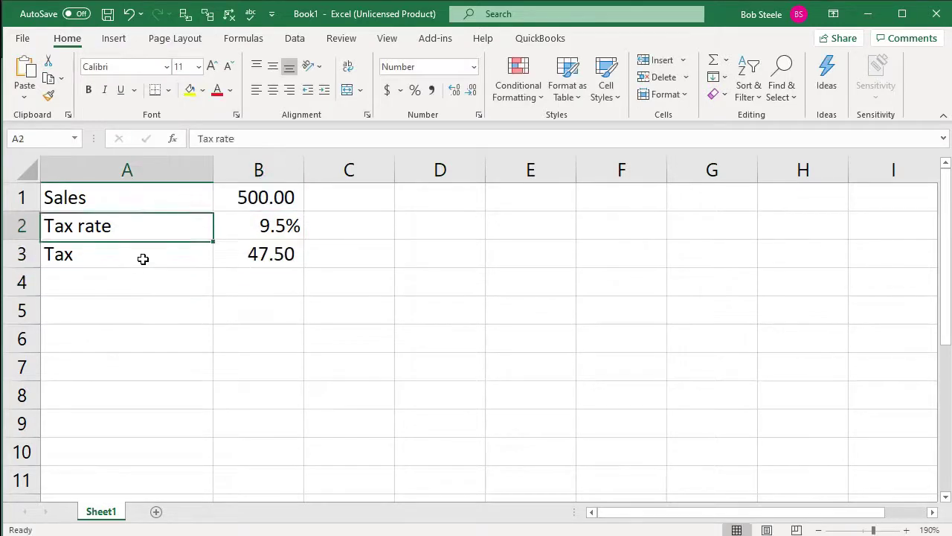
{"action": "key", "text": "Right"}
{"action": "left_click", "coordinate": [120, 89]}
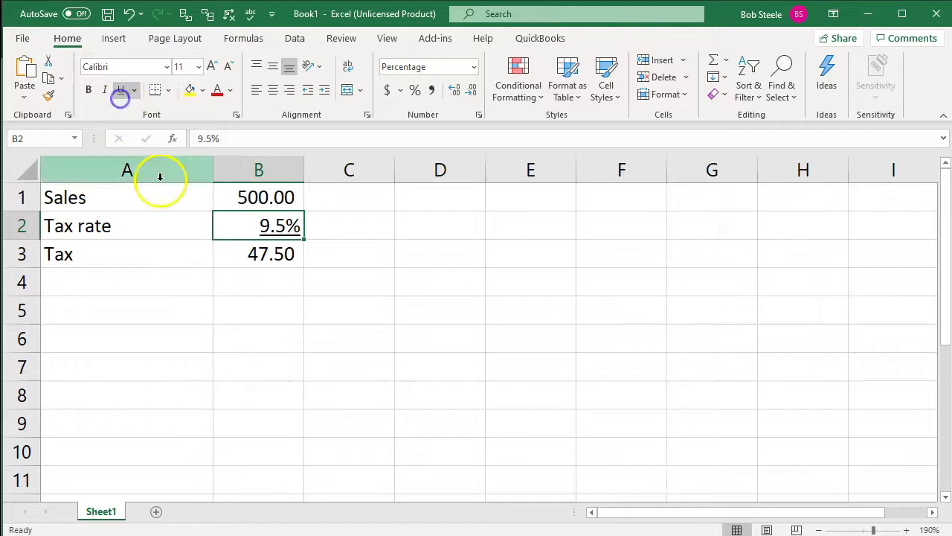
- Label A4 as Sales & Tax and calculate the total in B4 with the formula =B1+B3
{"action": "left_click", "coordinate": [108, 283]}
{"action": "type", "text": "Sale "}
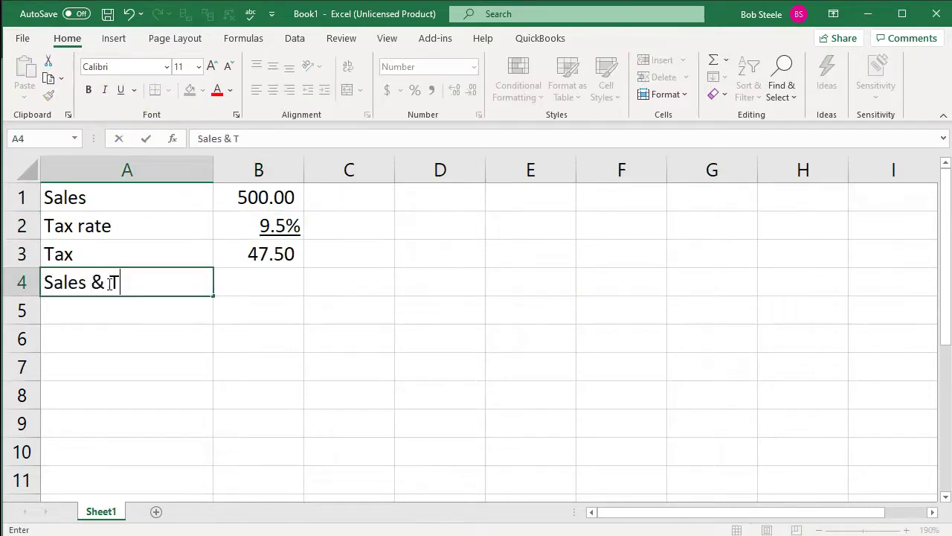
{"action": "type", "text": " & Tax"}
{"action": "key", "text": "Right"}
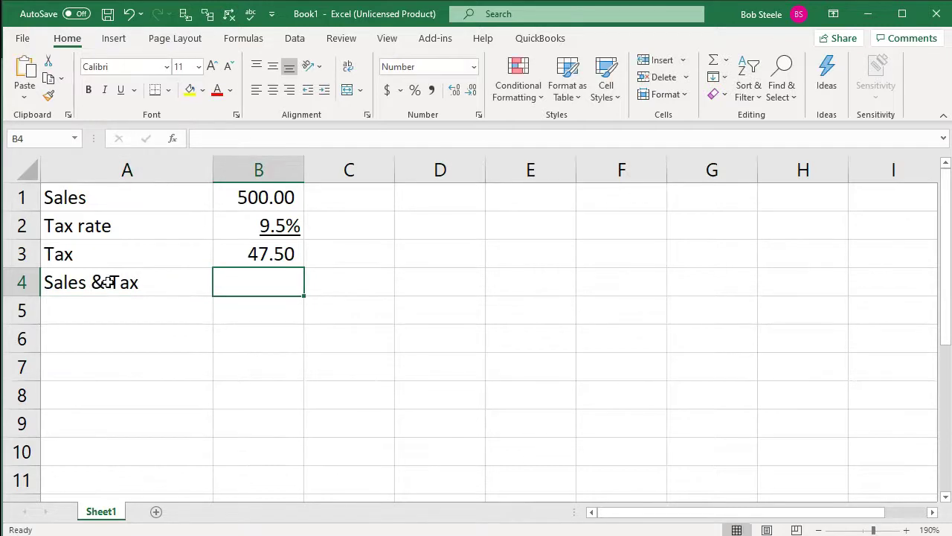
{"action": "type", "text": "="}
{"action": "key", "text": "Up"}
{"action": "key", "text": "Up"}
{"action": "key", "text": "Up"}
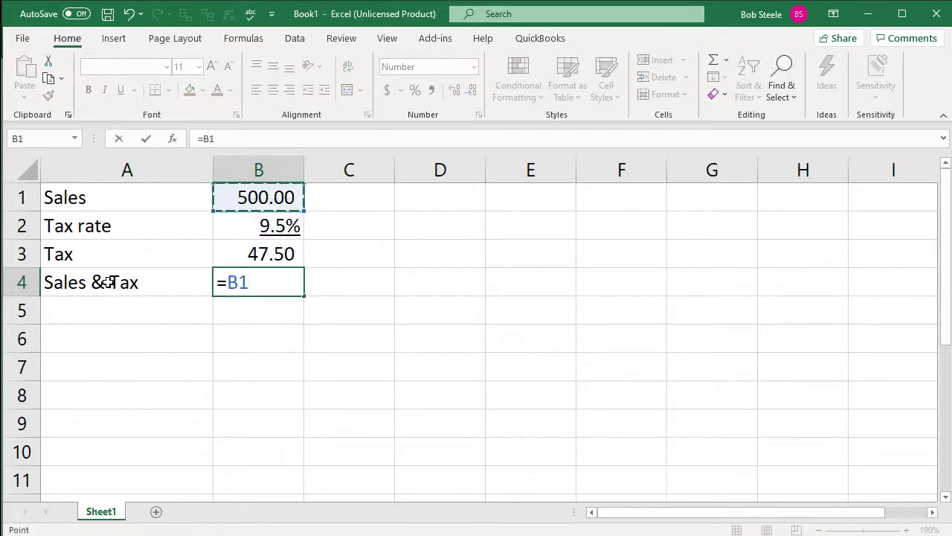
{"action": "type", "text": "+"}
{"action": "key", "text": "Up"}
{"action": "key", "text": "Return"}
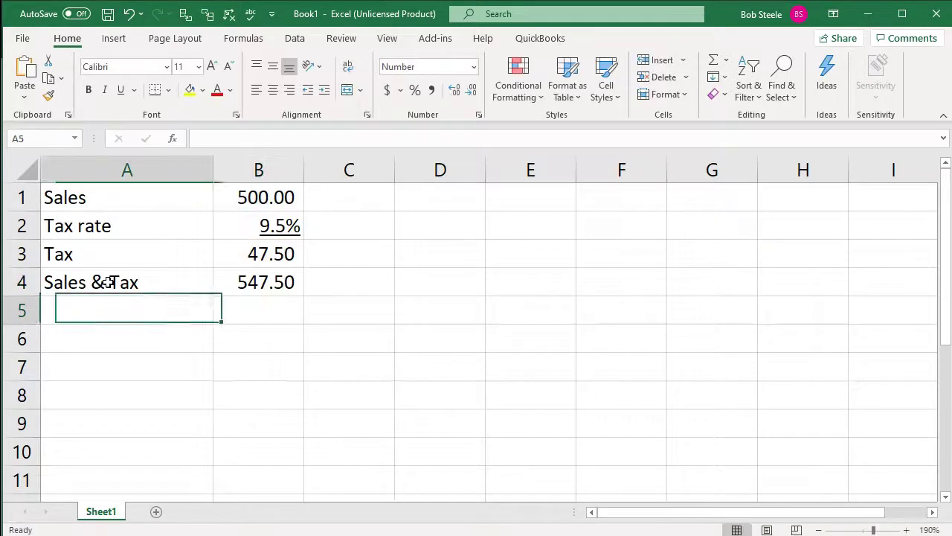
- Apply a double underline to the Sales & Tax total in B4
{"action": "key", "text": "Up"}
{"action": "key", "text": "Right"}
{"action": "key", "text": "Right"}
{"action": "key", "text": "Up"}
{"action": "key", "text": "Left"}
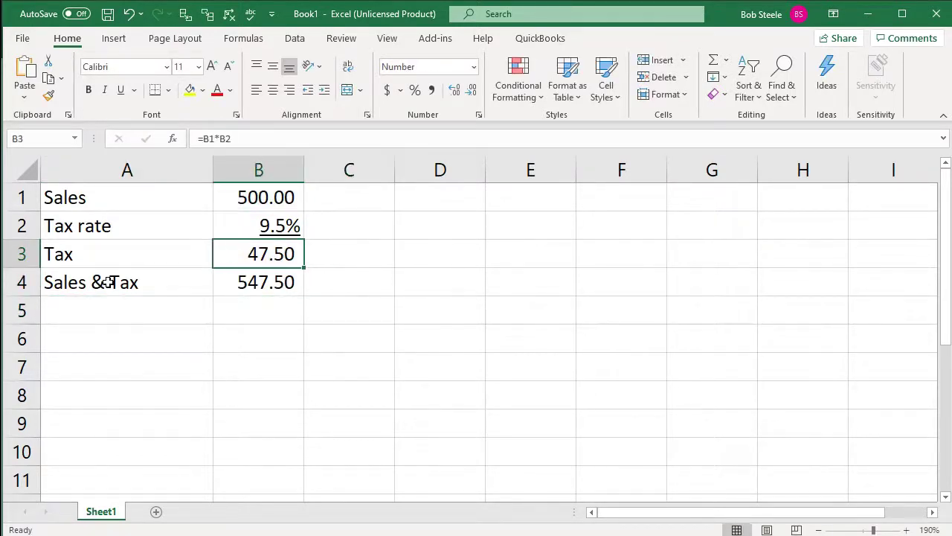
{"action": "left_click", "coordinate": [279, 287]}
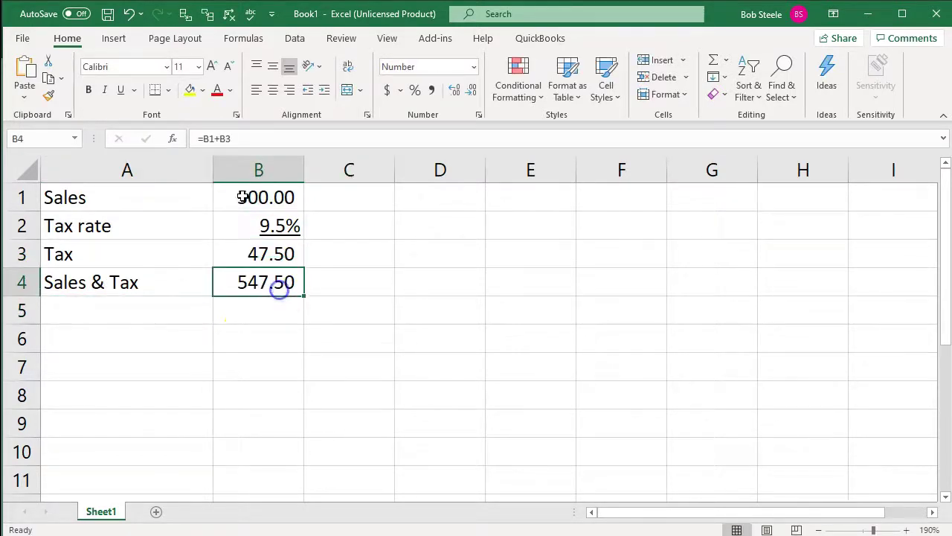
{"action": "left_click", "coordinate": [134, 90]}
{"action": "left_click", "coordinate": [145, 132]}
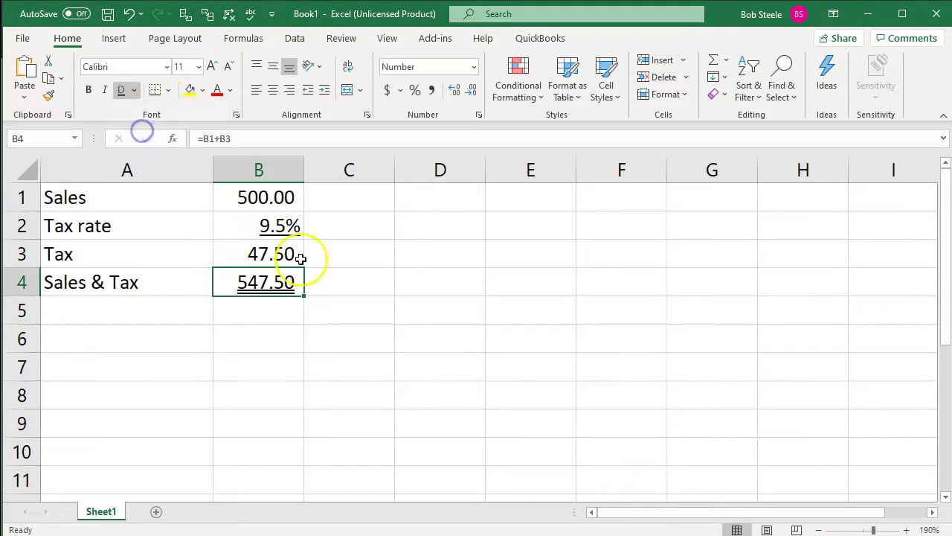
- Compare the worksheet's sales and tax amounts with the Xero invoice and income statement, and return to the Excel worksheet
{"action": "left_click", "coordinate": [439, 203]}
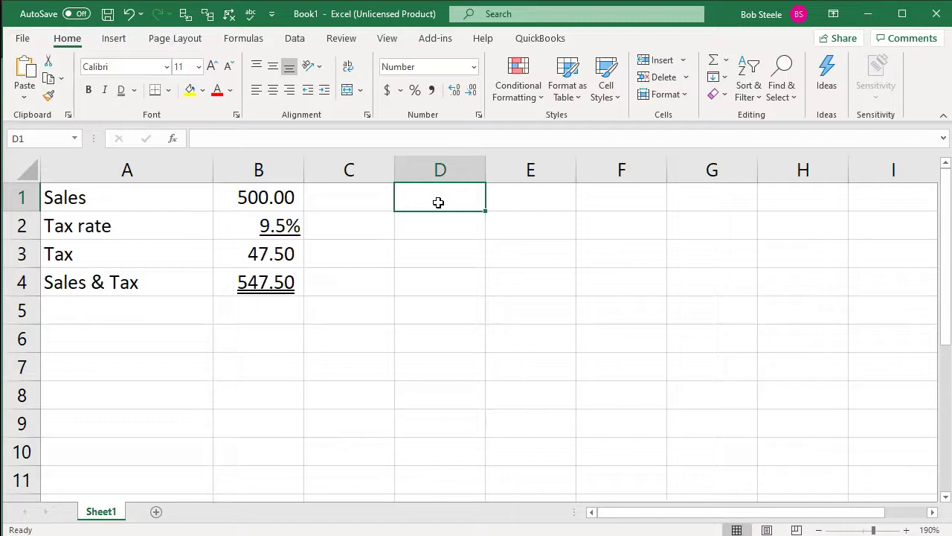
{"action": "left_click", "coordinate": [283, 281]}
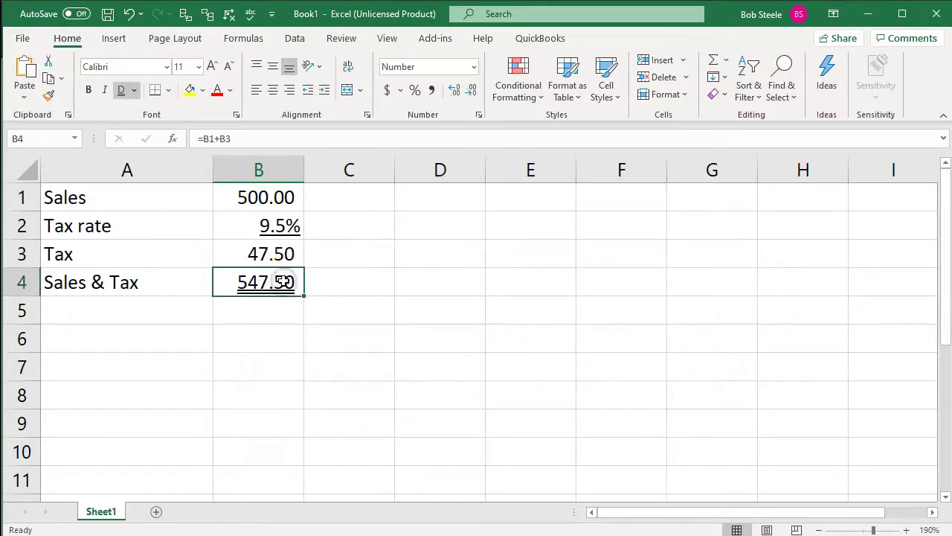
{"action": "left_click", "coordinate": [274, 203]}
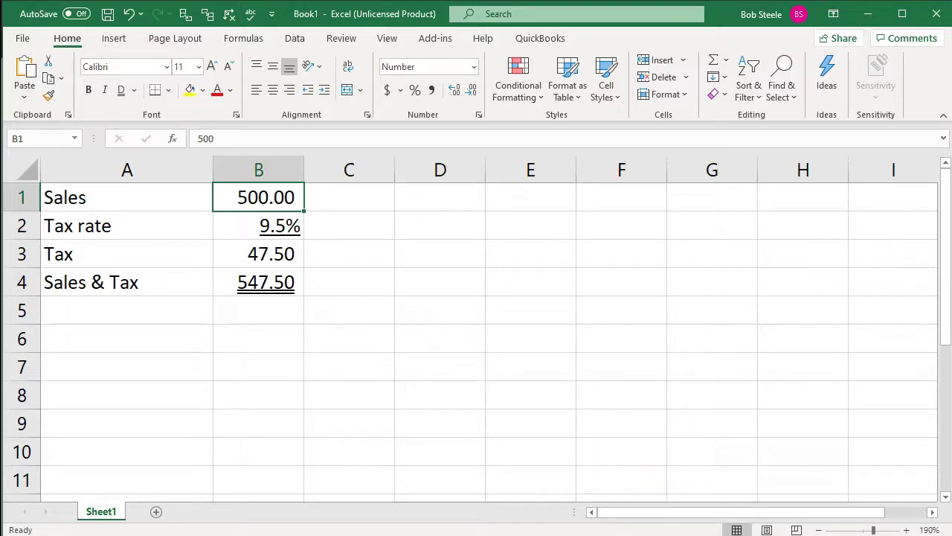
{"action": "mouse_move", "coordinate": [622, 535]}
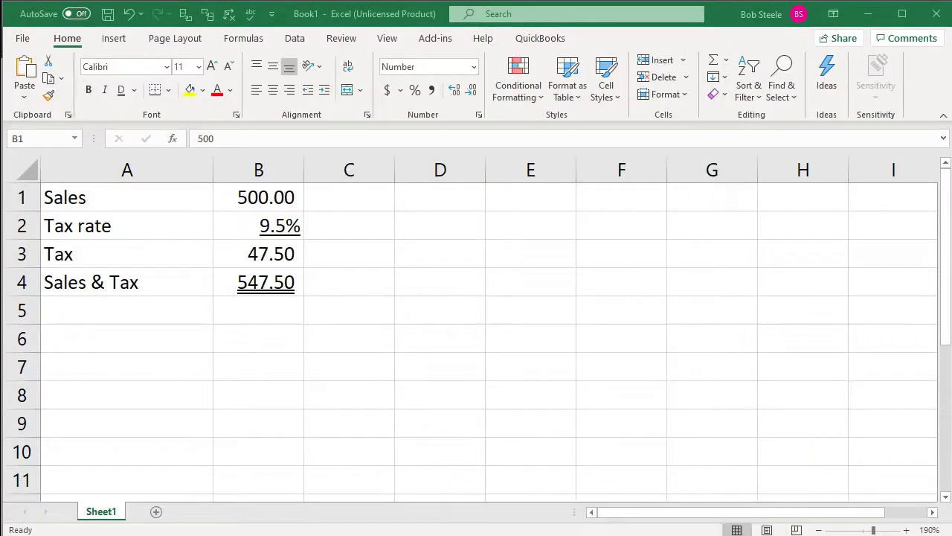
{"action": "left_click", "coordinate": [703, 514]}
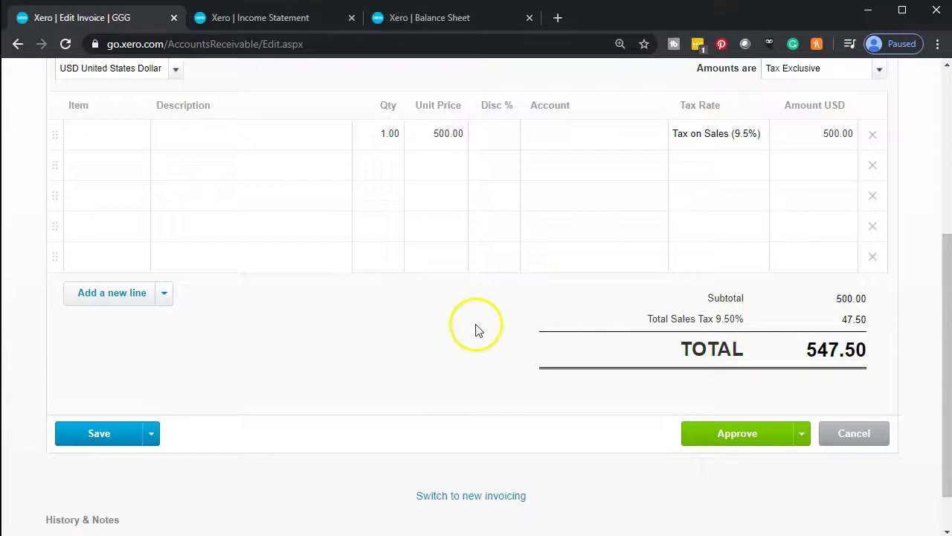
{"action": "scroll", "coordinate": [453, 281], "scroll_direction": "up", "scroll_amount": 1}
{"action": "left_click", "coordinate": [270, 19]}
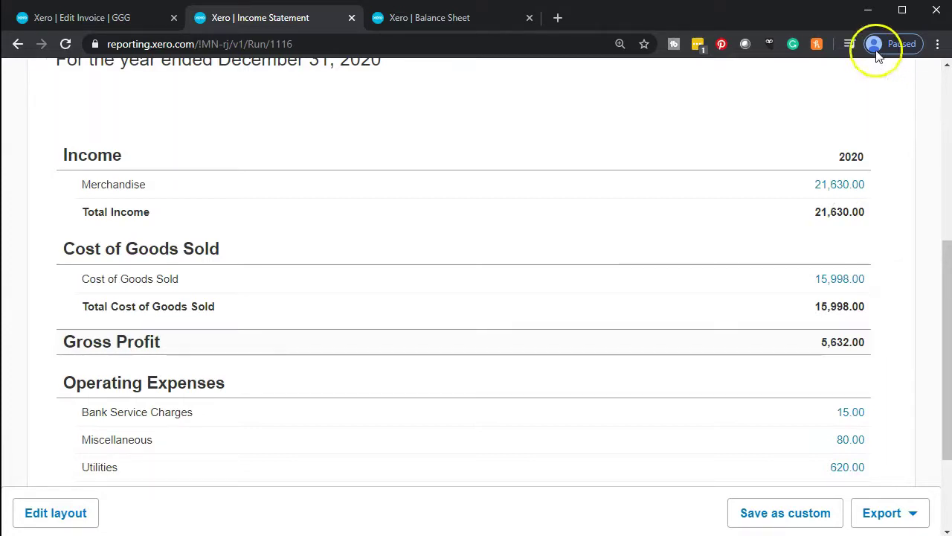
{"action": "left_click", "coordinate": [868, 10]}
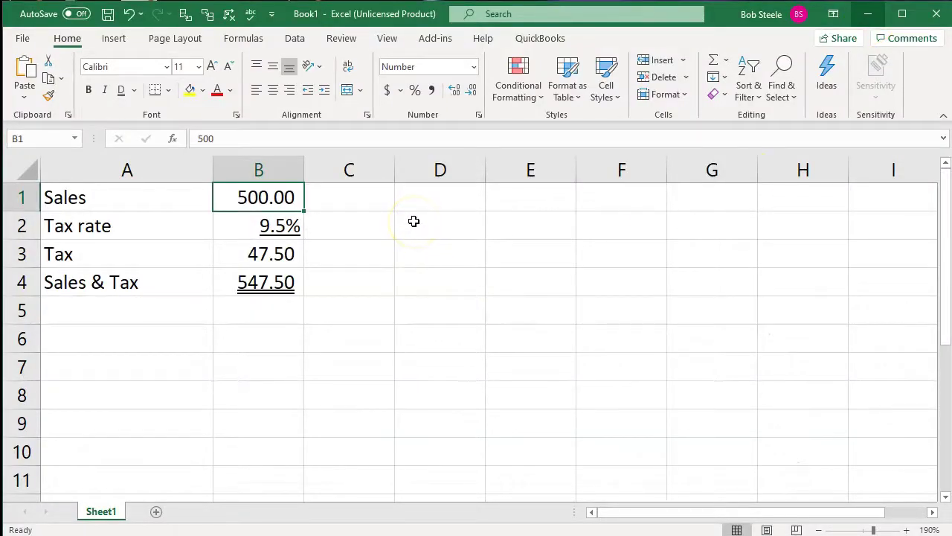
- Copy the sales tax calculation from B1:B4 into column D starting at D1
{"action": "left_click_drag", "start_coordinate": [262, 196], "coordinate": [255, 274]}
{"action": "key", "text": "ctrl+c"}
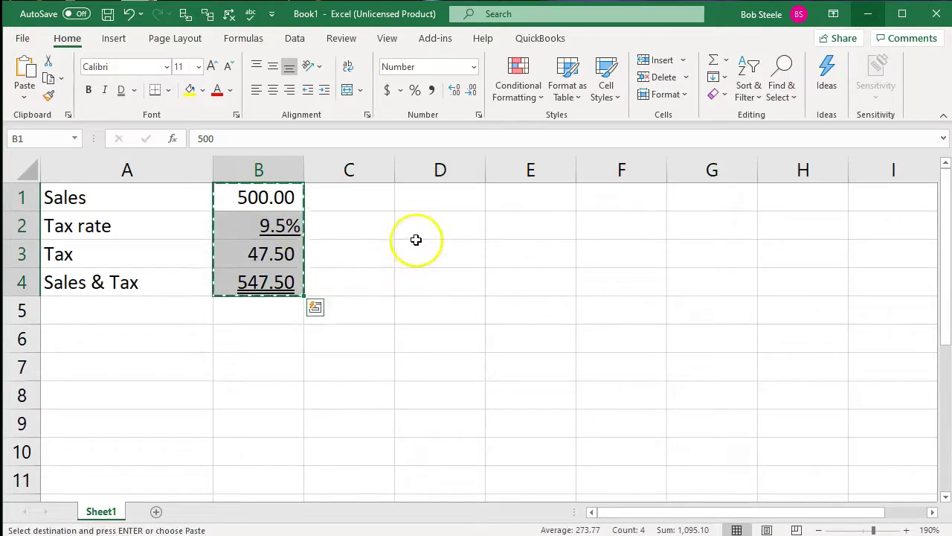
{"action": "left_click", "coordinate": [434, 197]}
{"action": "key", "text": "ctrl+v"}
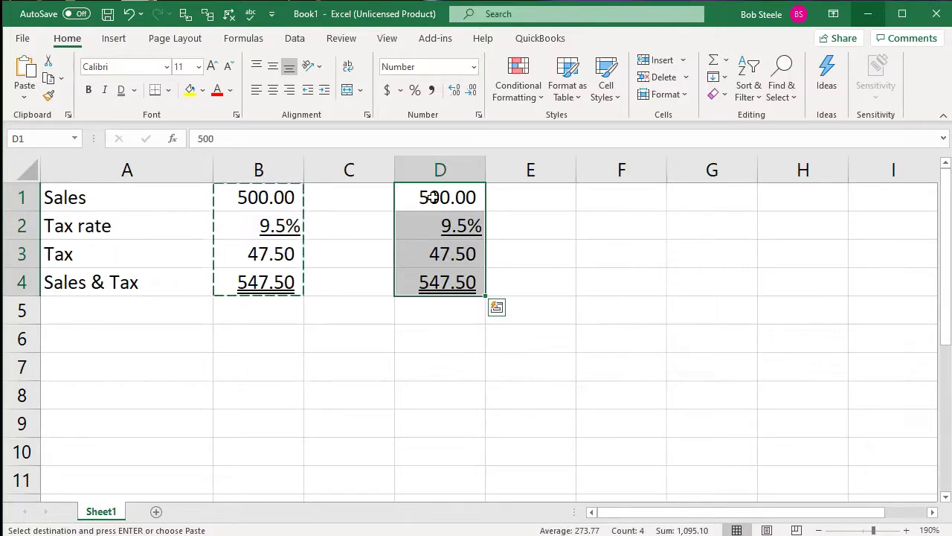
- Compare the sales and total cells of the column B calculation with the copy in column D
{"action": "left_click", "coordinate": [283, 212]}
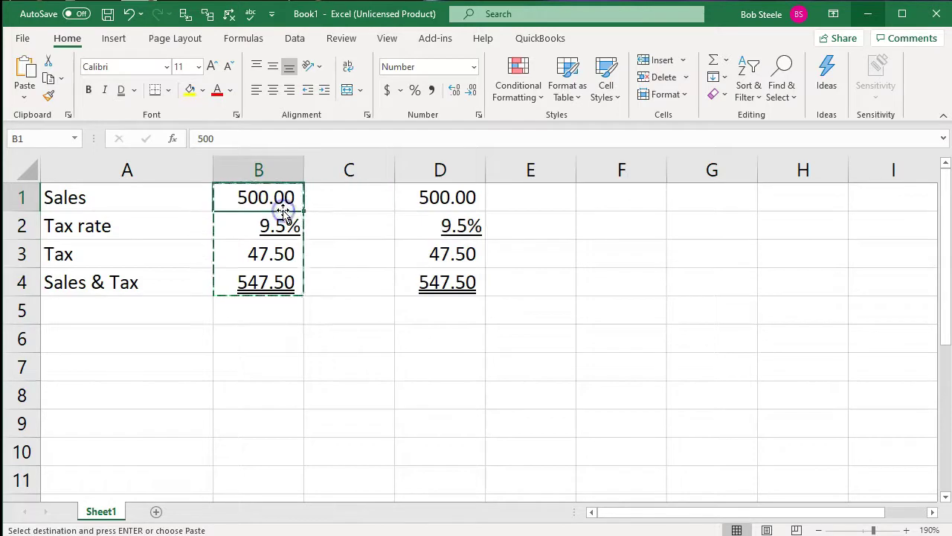
{"action": "key", "text": "Down"}
{"action": "key", "text": "Down"}
{"action": "key", "text": "Down"}
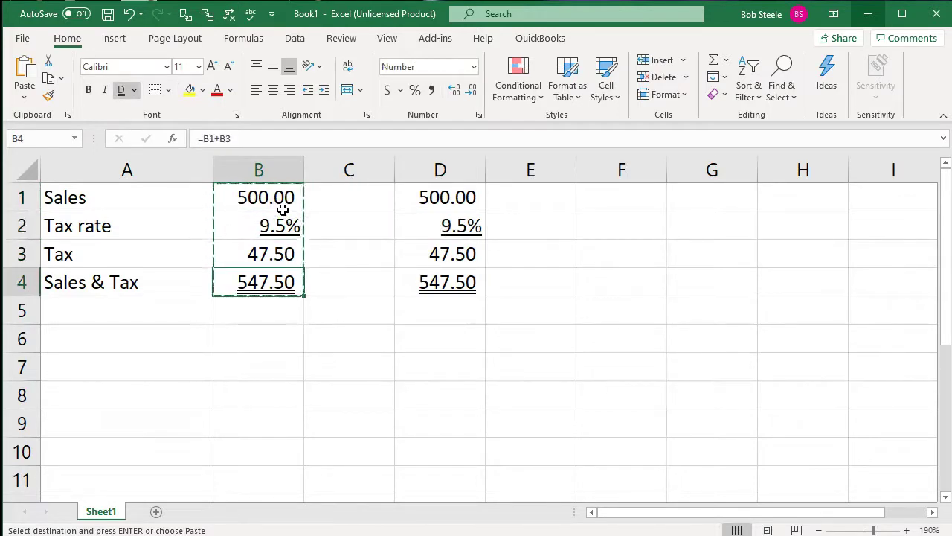
{"action": "key", "text": "Right"}
{"action": "key", "text": "Right"}
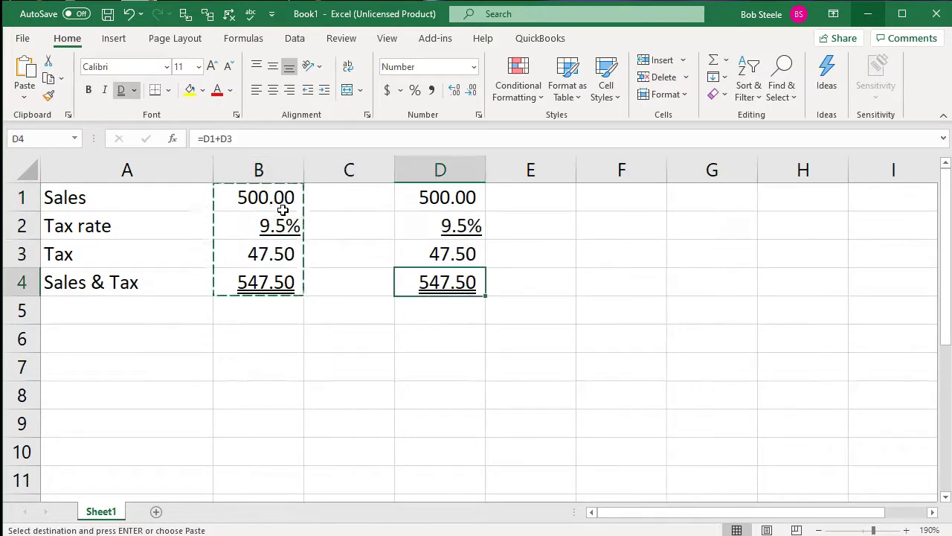
{"action": "key", "text": "Down"}
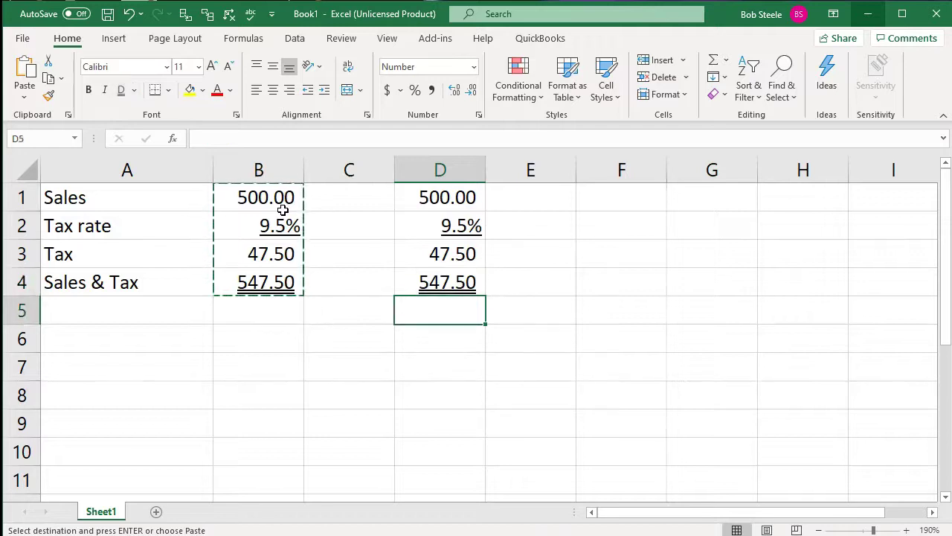
{"action": "key", "text": "Up"}
{"action": "key", "text": "Up"}
{"action": "key", "text": "Up"}
{"action": "key", "text": "Up"}
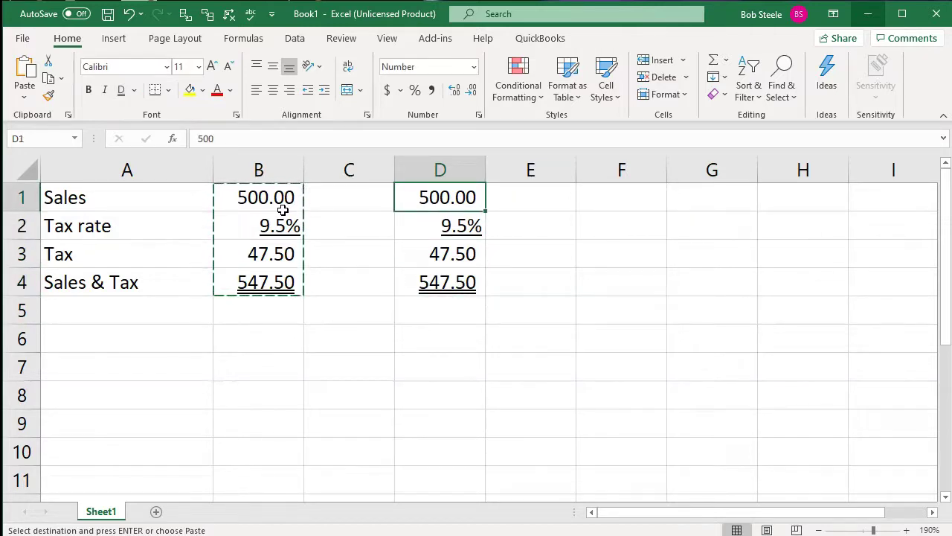
- Clear the sales amount in D1 and highlight that cell with a yellow fill
{"action": "key", "text": "Delete"}
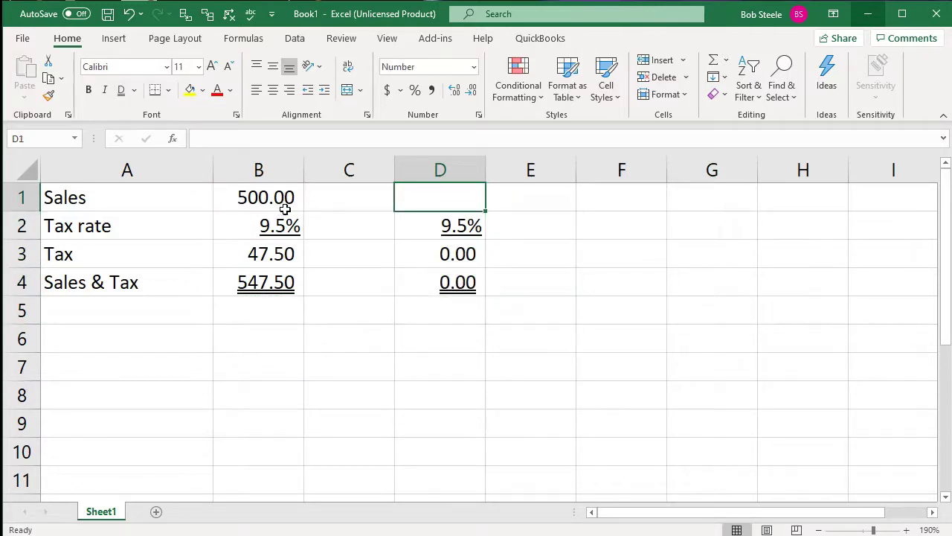
{"action": "right_click", "coordinate": [444, 198]}
{"action": "left_click", "coordinate": [487, 181]}
{"action": "left_click", "coordinate": [601, 242]}
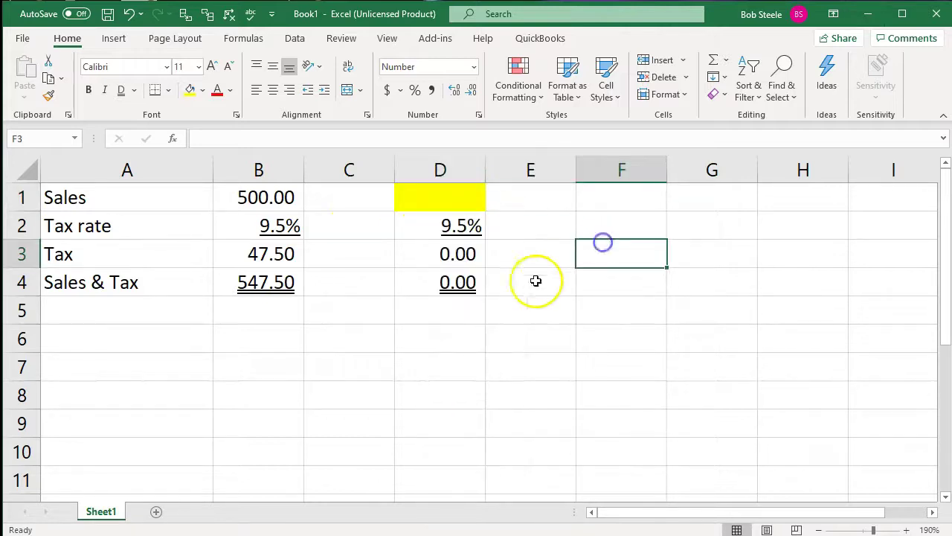
{"action": "left_click", "coordinate": [459, 280]}
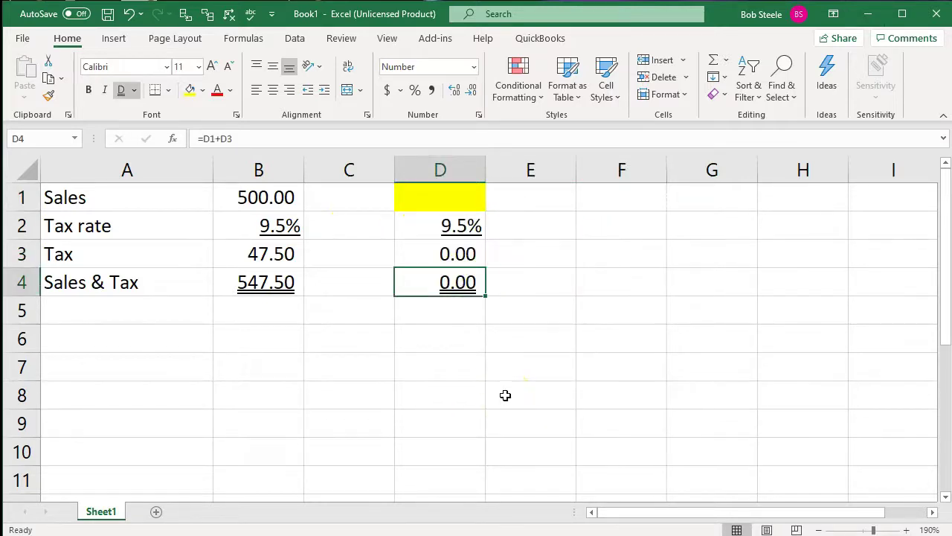
{"action": "key", "text": "Right"}
{"action": "key", "text": "Right"}
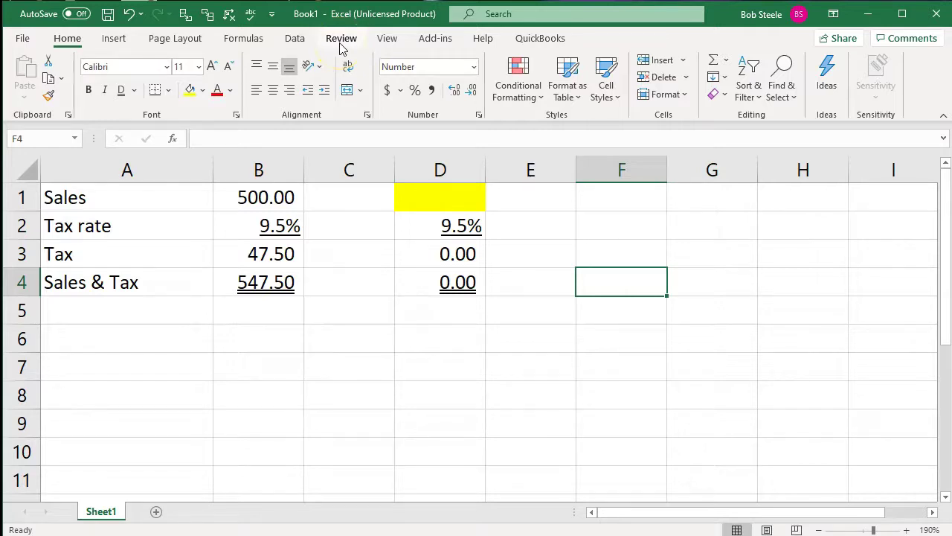
- Run Goal Seek to set D4 to 547.5 by changing cell D1, and accept the solution
{"action": "left_click", "coordinate": [301, 44]}
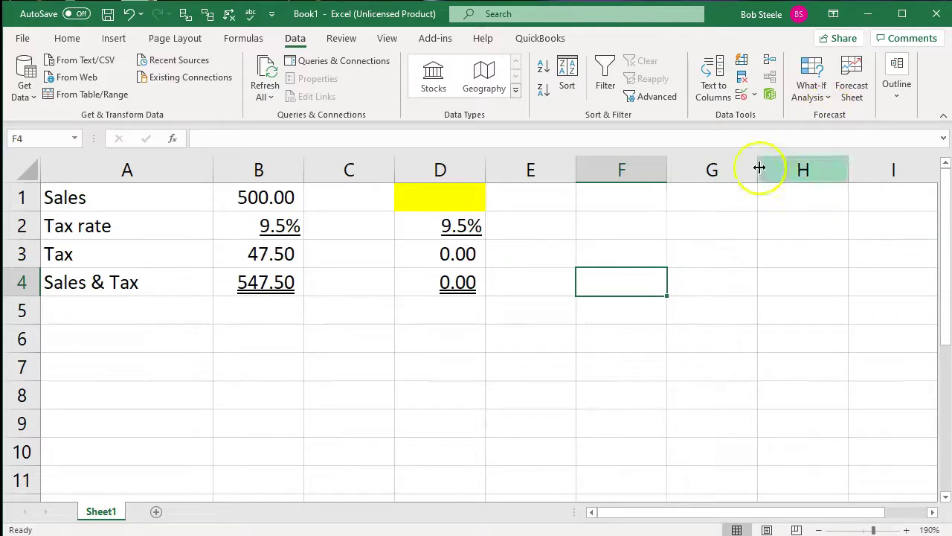
{"action": "left_click", "coordinate": [811, 97]}
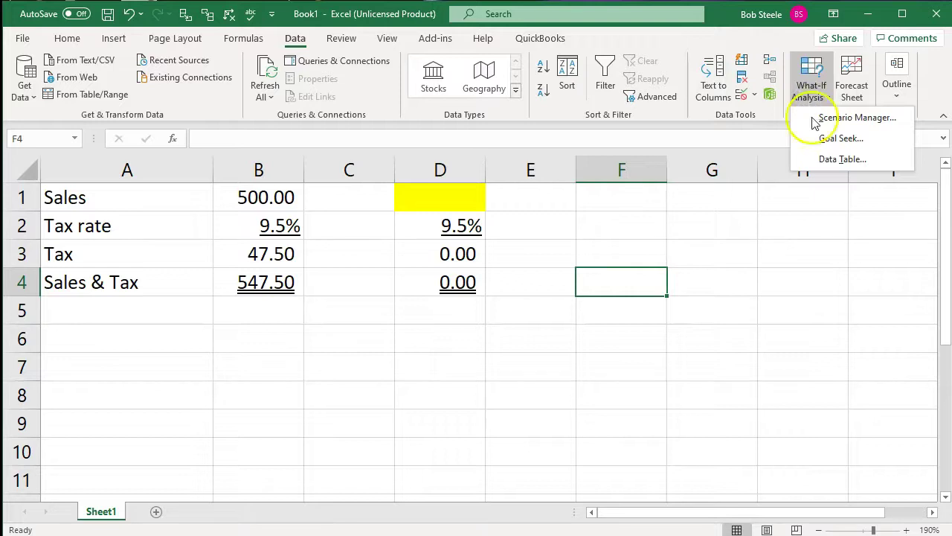
{"action": "left_click", "coordinate": [849, 139]}
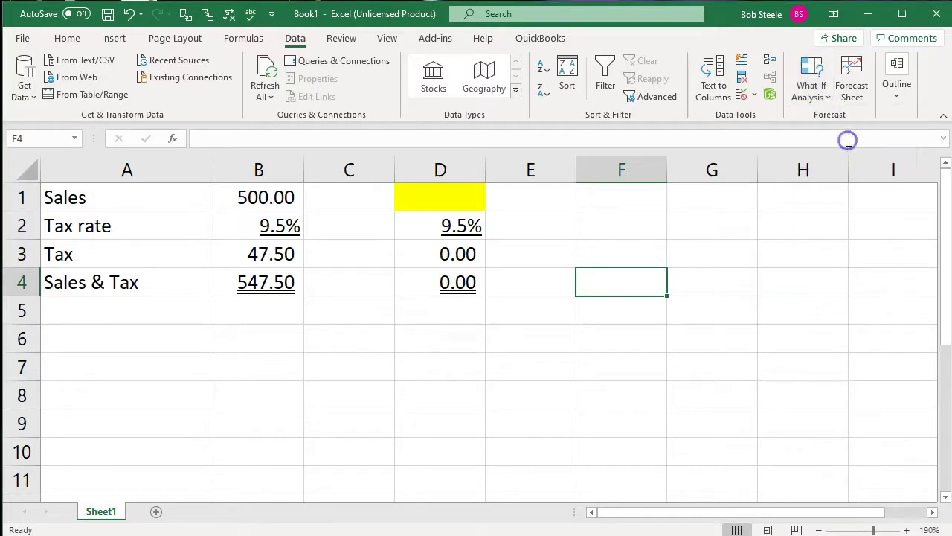
{"action": "left_click_drag", "start_coordinate": [502, 233], "coordinate": [609, 186]}
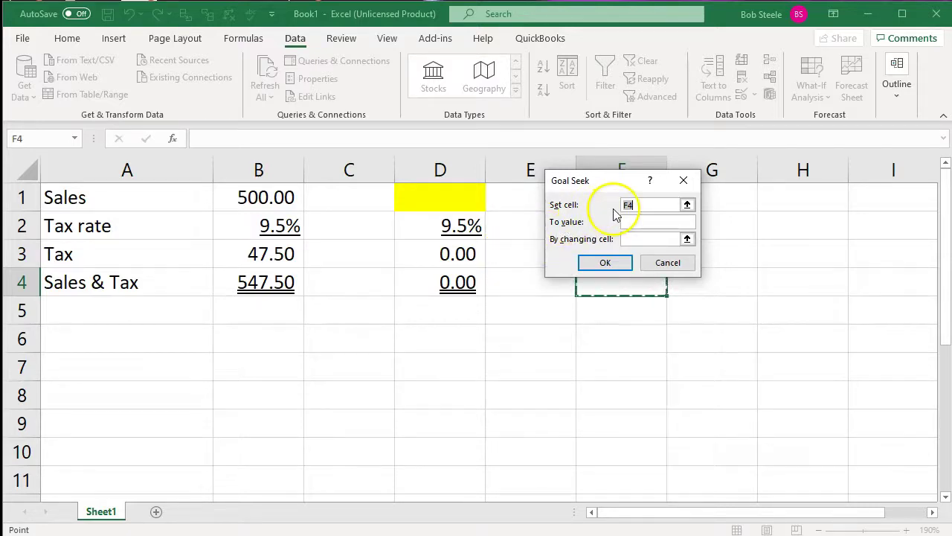
{"action": "left_click", "coordinate": [461, 280]}
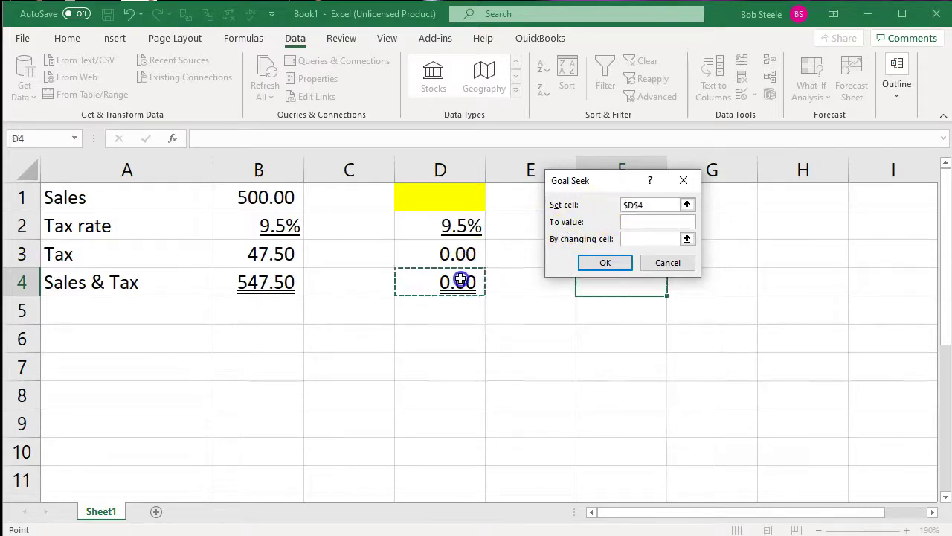
{"action": "left_click", "coordinate": [633, 221]}
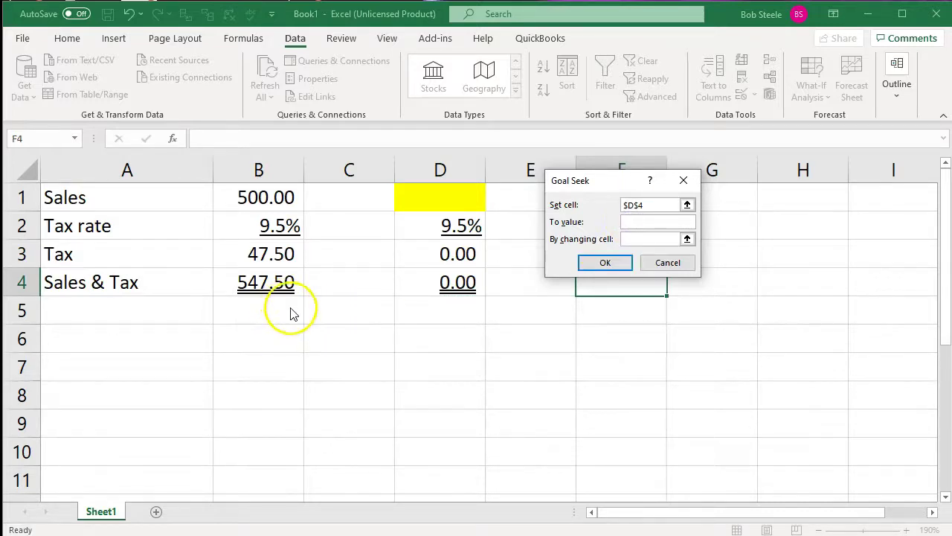
{"action": "type", "text": "547.5"}
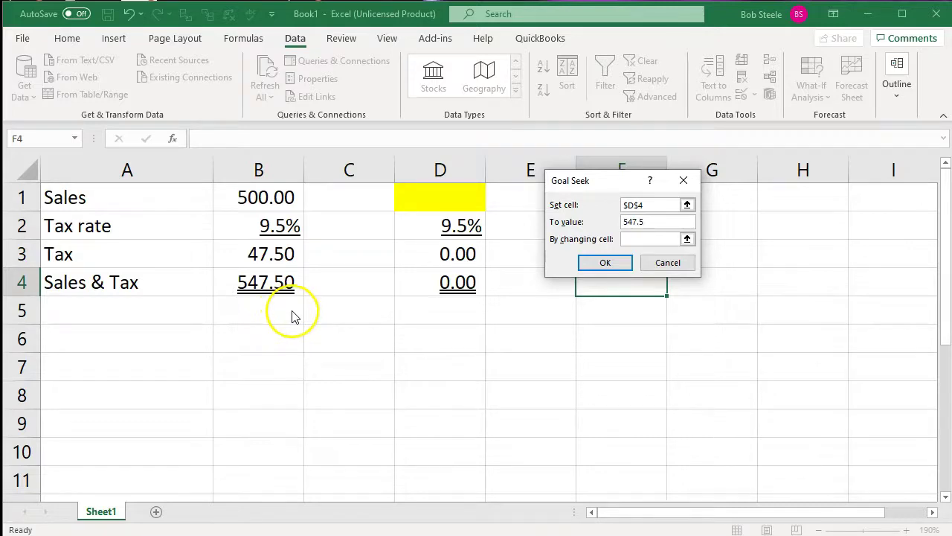
{"action": "left_click", "coordinate": [632, 238]}
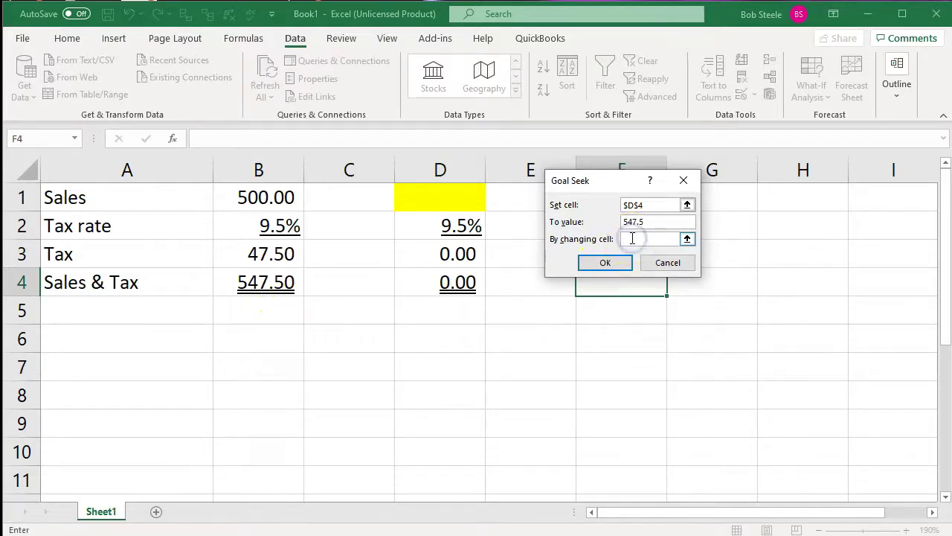
{"action": "left_click", "coordinate": [464, 198]}
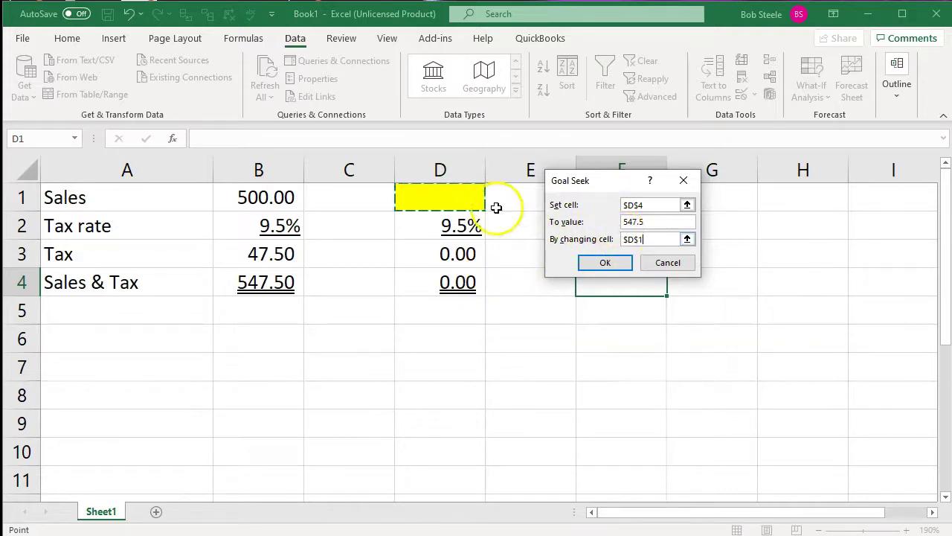
{"action": "left_click", "coordinate": [601, 263]}
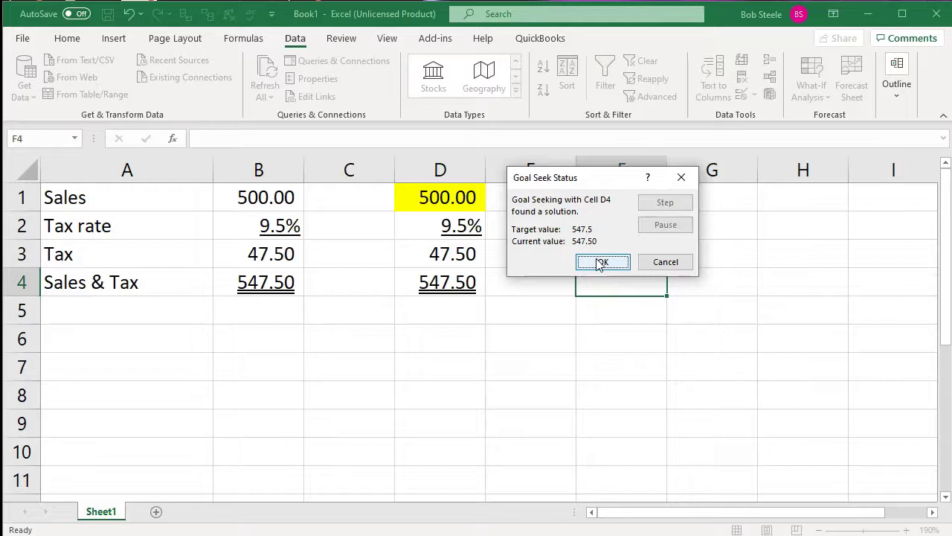
{"action": "left_click", "coordinate": [601, 262]}
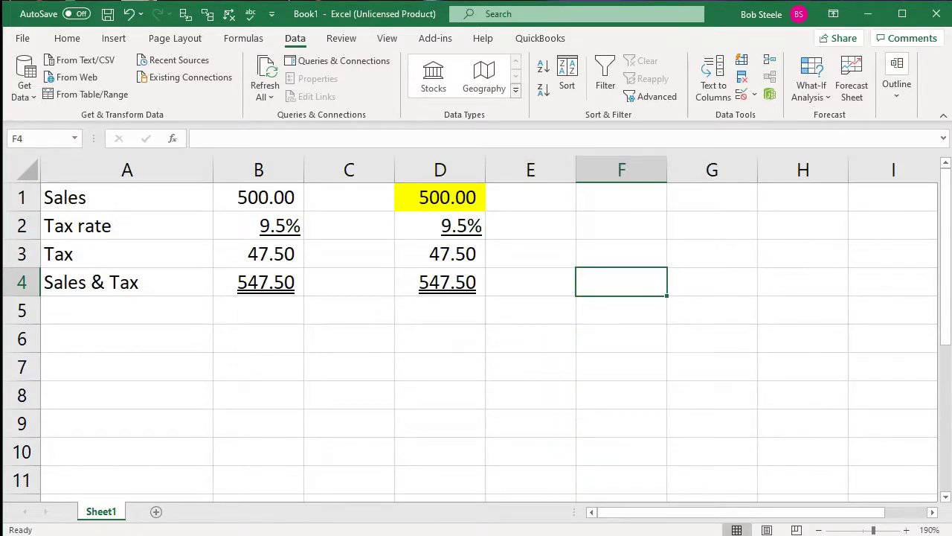
- Examine the merchandise income on the Xero income statement in the browser, and return to the Excel worksheet
{"action": "mouse_move", "coordinate": [621, 534]}
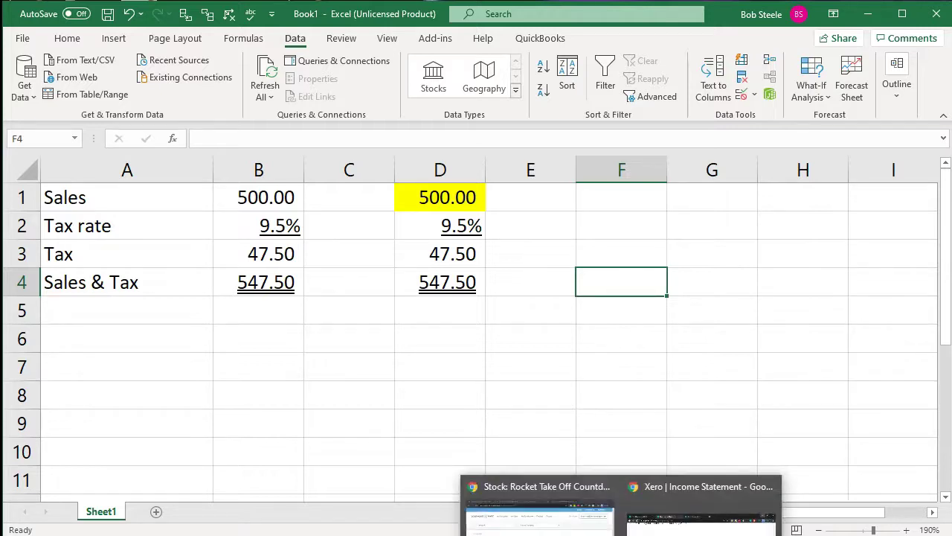
{"action": "left_click", "coordinate": [701, 513]}
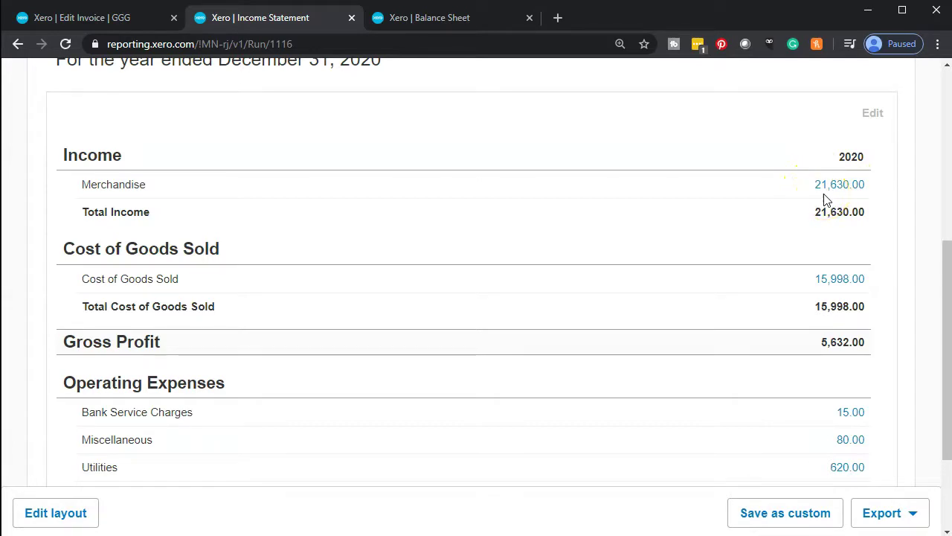
{"action": "scroll", "coordinate": [827, 201], "scroll_direction": "up", "scroll_amount": 1}
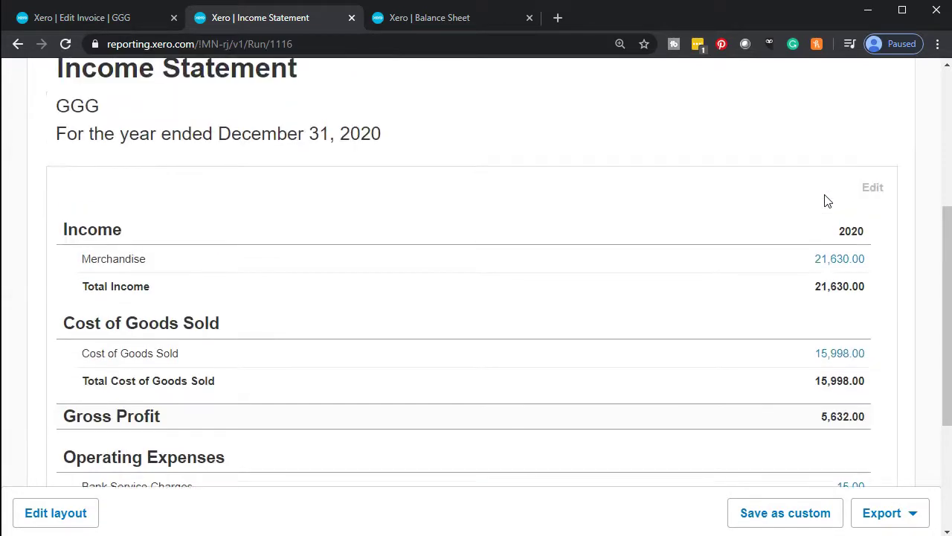
{"action": "scroll", "coordinate": [842, 270], "scroll_direction": "up", "scroll_amount": 3}
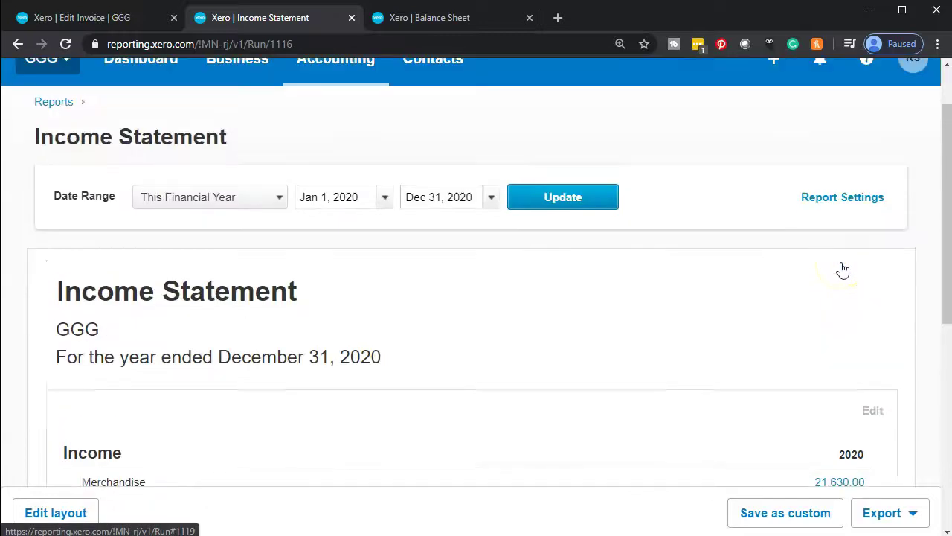
{"action": "scroll", "coordinate": [737, 283], "scroll_direction": "down", "scroll_amount": 3}
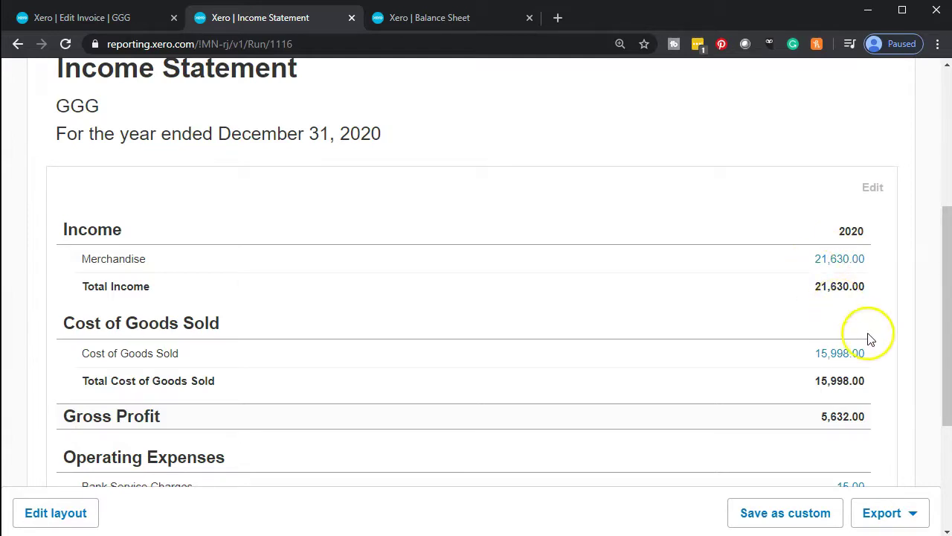
{"action": "left_click", "coordinate": [871, 18]}
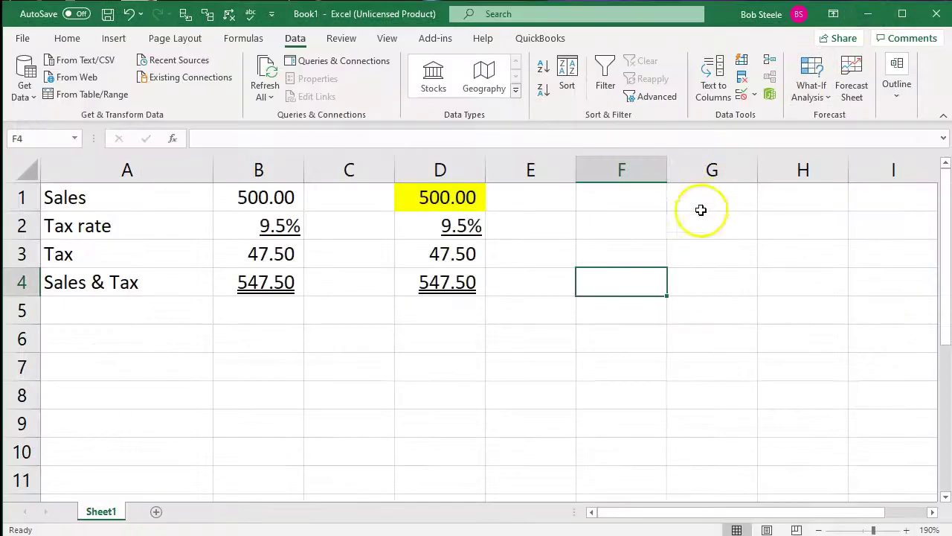
- Copy the sales tax calculation from B1:B4 into column F starting at F1
{"action": "left_click_drag", "start_coordinate": [268, 204], "coordinate": [273, 272]}
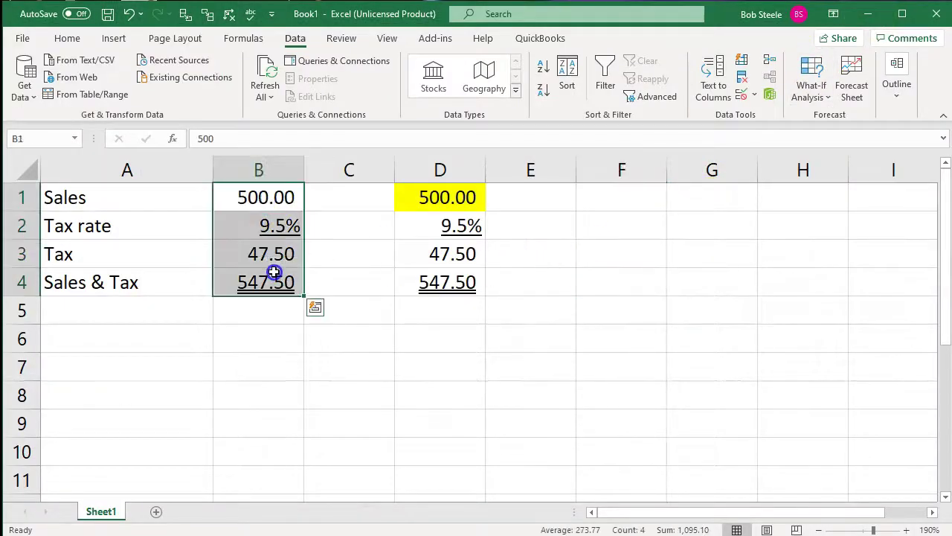
{"action": "key", "text": "ctrl+c"}
{"action": "left_click", "coordinate": [629, 200]}
{"action": "key", "text": "ctrl+v"}
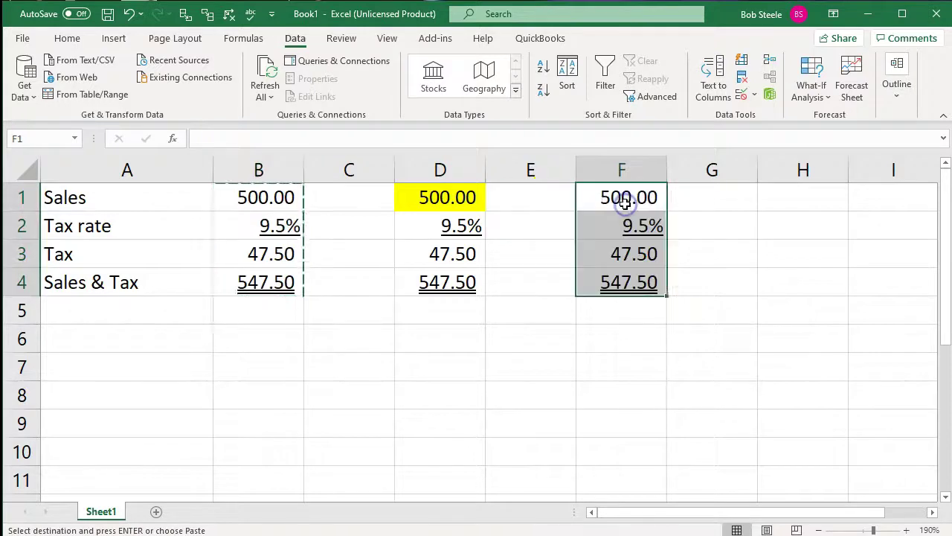
- Clear the sales amount in F1 and highlight that cell with a yellow fill
{"action": "left_click", "coordinate": [617, 198]}
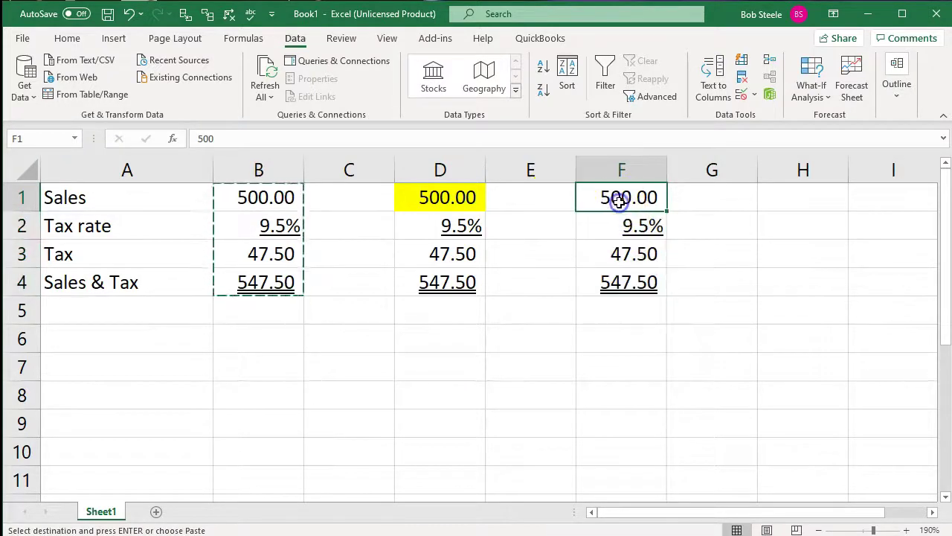
{"action": "key", "text": "Delete"}
{"action": "key", "text": "Down"}
{"action": "key", "text": "Up"}
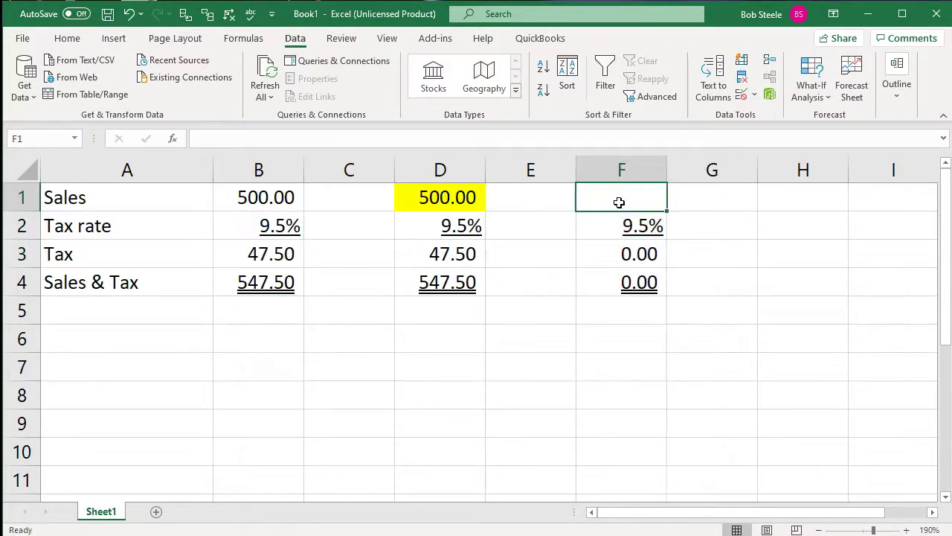
{"action": "right_click", "coordinate": [619, 202]}
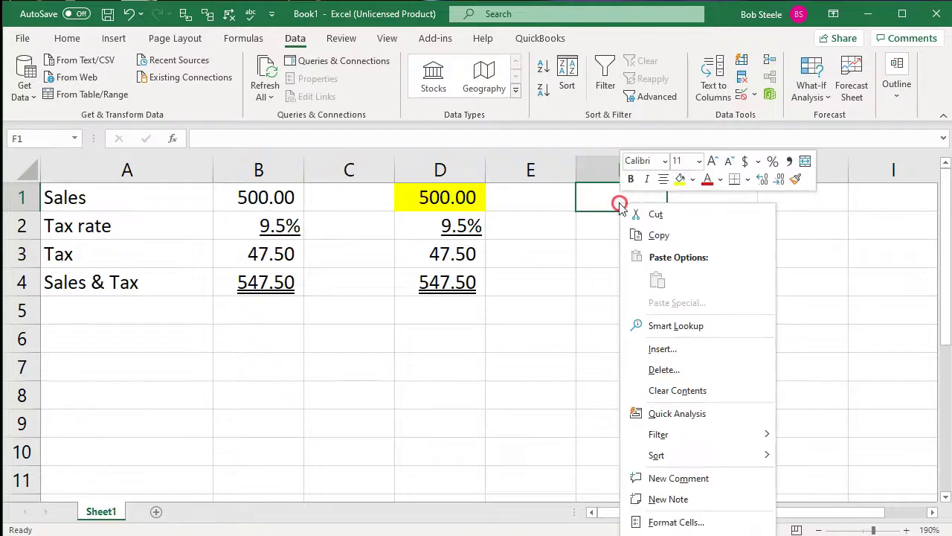
{"action": "left_click", "coordinate": [679, 178]}
{"action": "left_click", "coordinate": [655, 290]}
- Look up the income total on the Xero income statement and enter 21630 in F6 of the Excel worksheet
{"action": "left_click", "coordinate": [631, 348]}
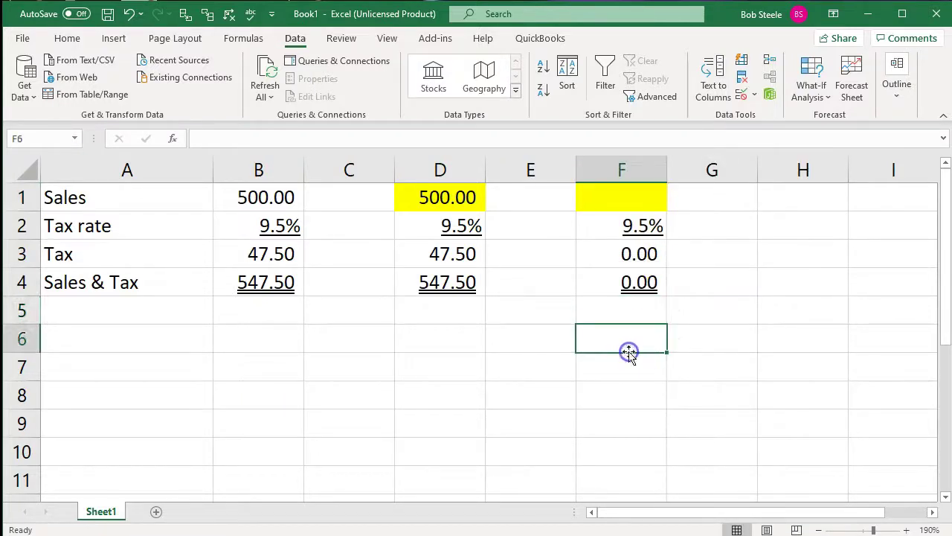
{"action": "left_click", "coordinate": [866, 14]}
{"action": "mouse_move", "coordinate": [487, 535]}
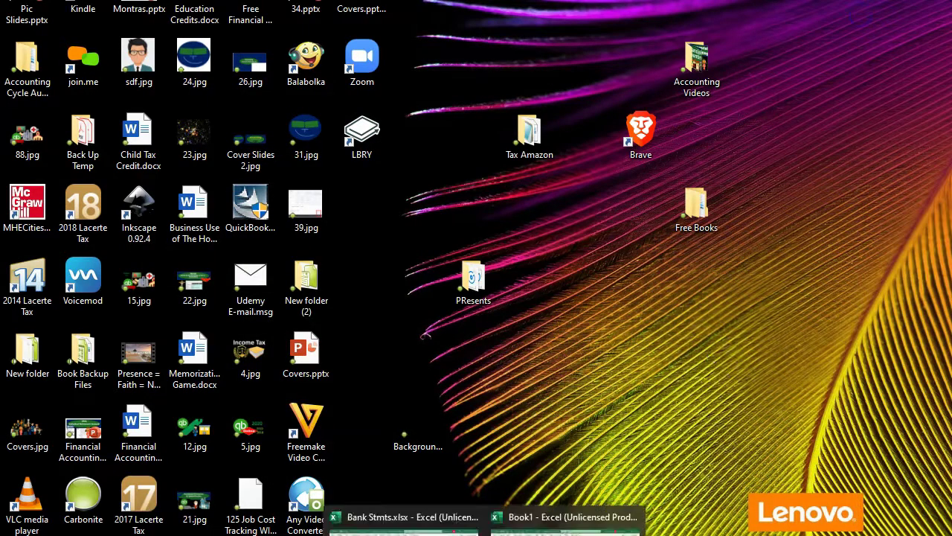
{"action": "left_click", "coordinate": [566, 521]}
{"action": "mouse_move", "coordinate": [621, 534]}
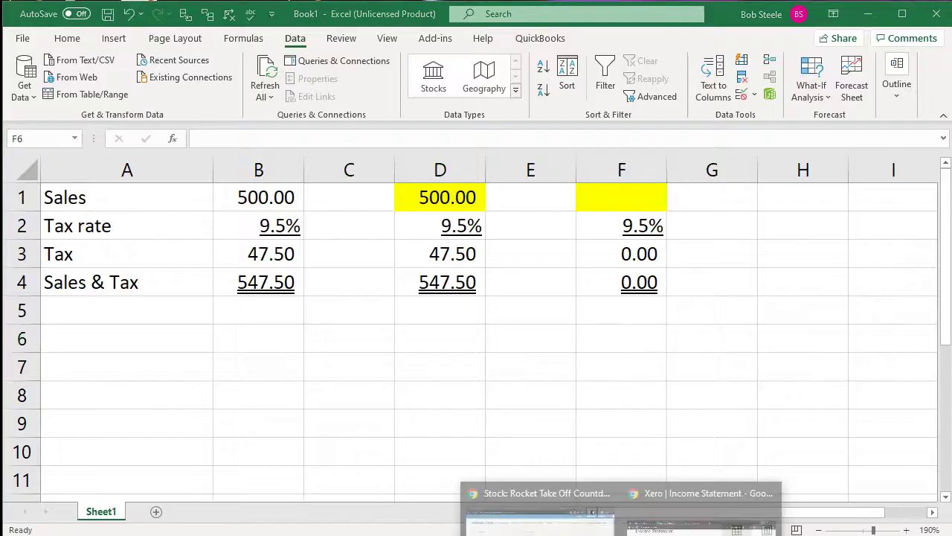
{"action": "left_click", "coordinate": [633, 510]}
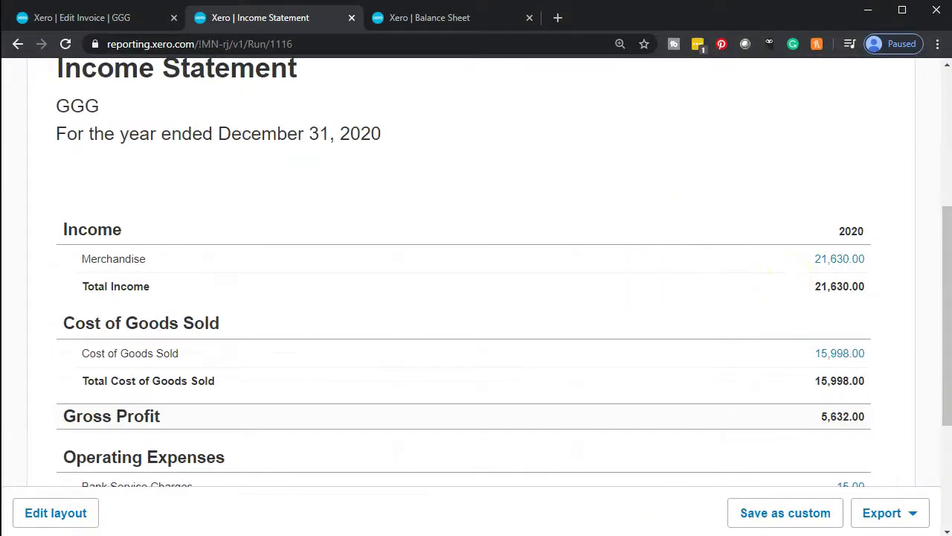
{"action": "left_click", "coordinate": [485, 535]}
{"action": "left_click", "coordinate": [573, 522]}
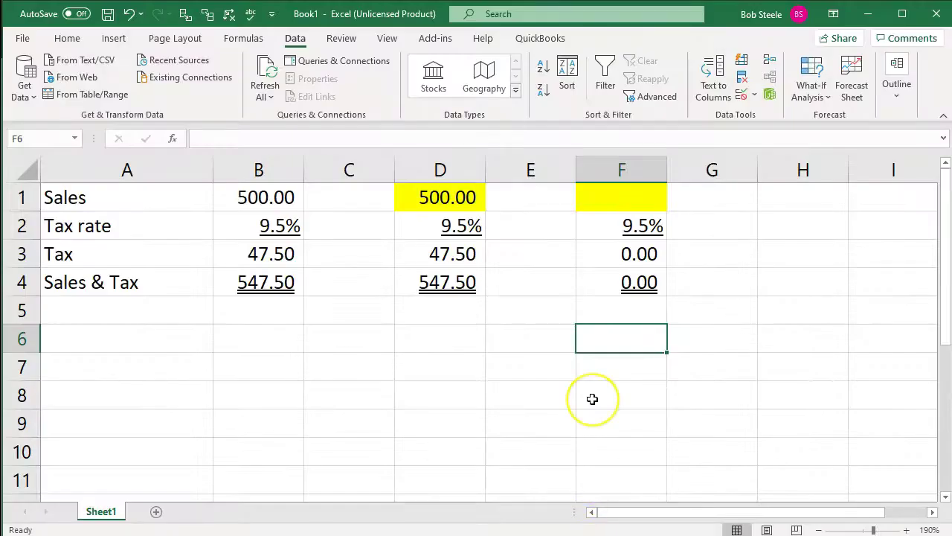
{"action": "type", "text": "21630"}
{"action": "key", "text": "Return"}
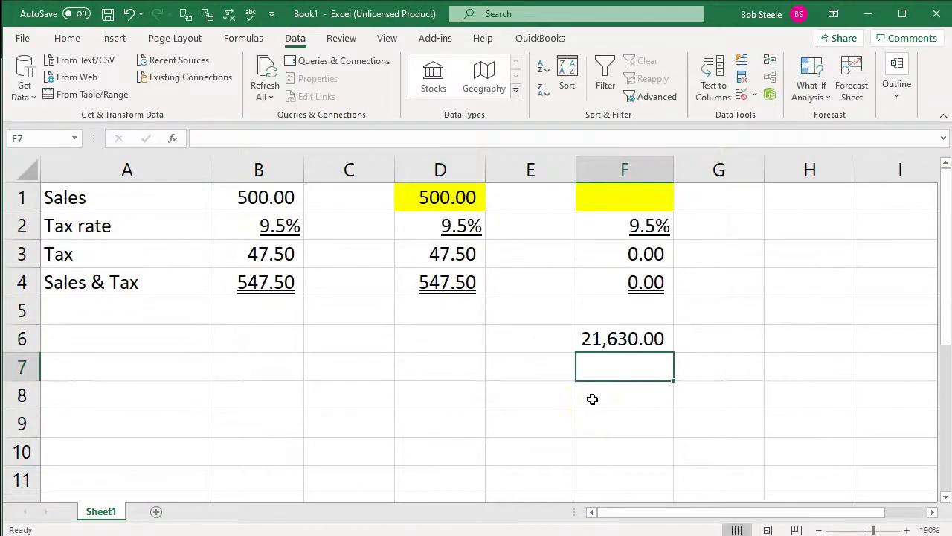
- Run Goal Seek to set the sales and tax total in F4 to 21630 by changing the sales amount in F1
{"action": "key", "text": "Up"}
{"action": "key", "text": "Up"}
{"action": "key", "text": "Up"}
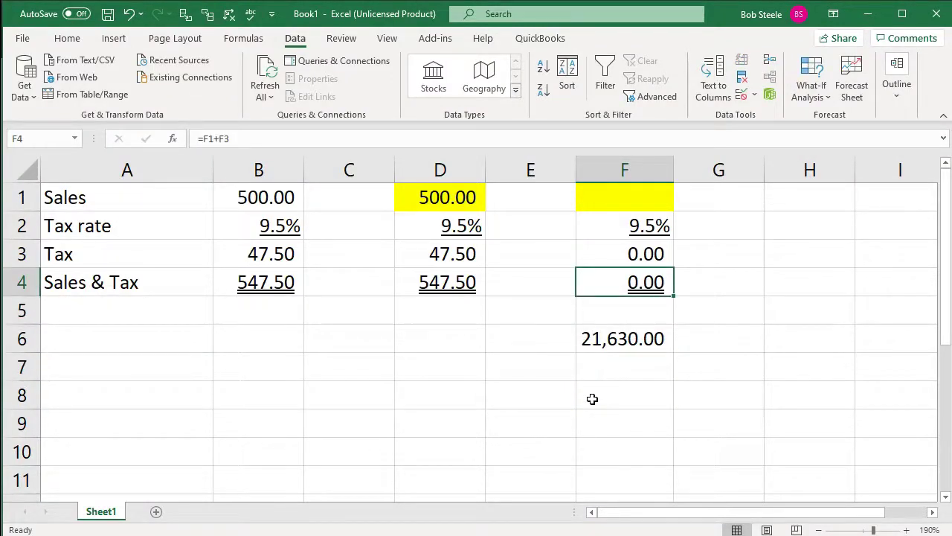
{"action": "key", "text": "Right"}
{"action": "key", "text": "Right"}
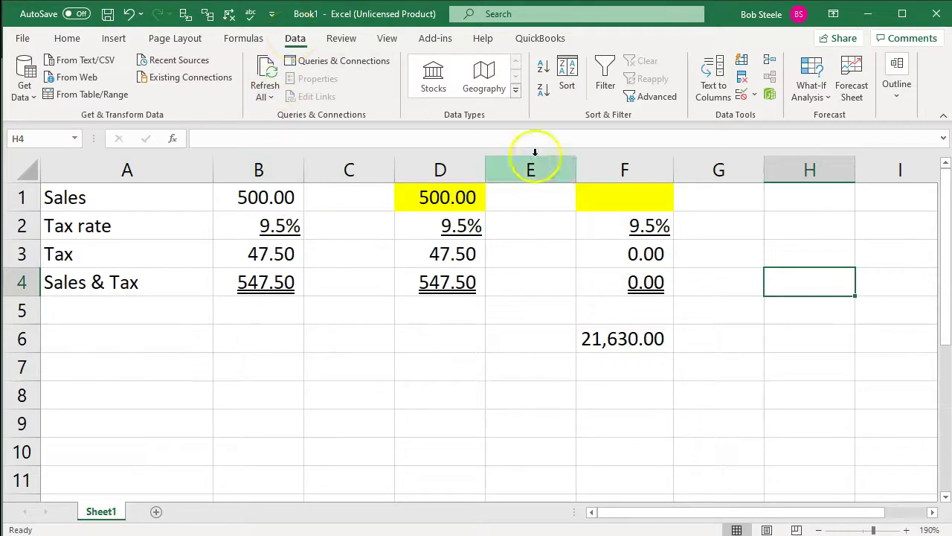
{"action": "left_click", "coordinate": [811, 95]}
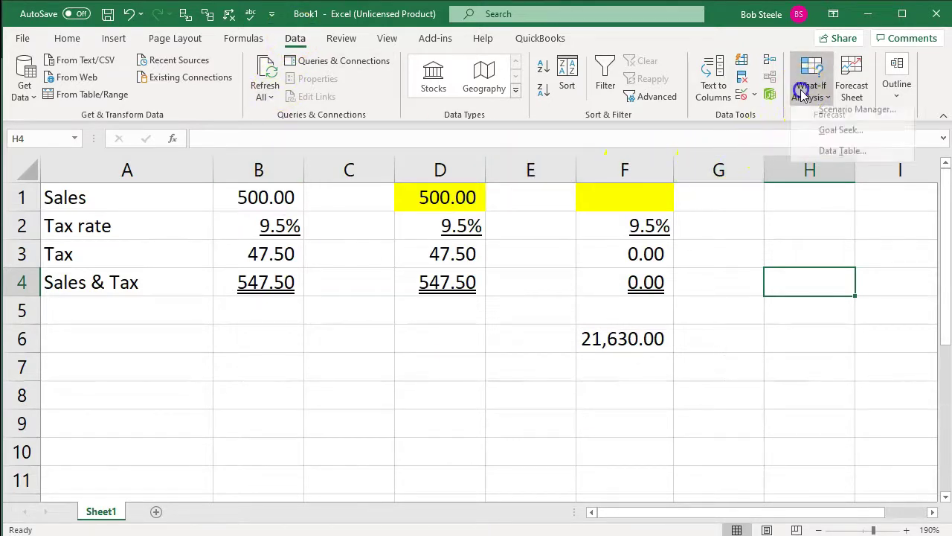
{"action": "left_click", "coordinate": [812, 136]}
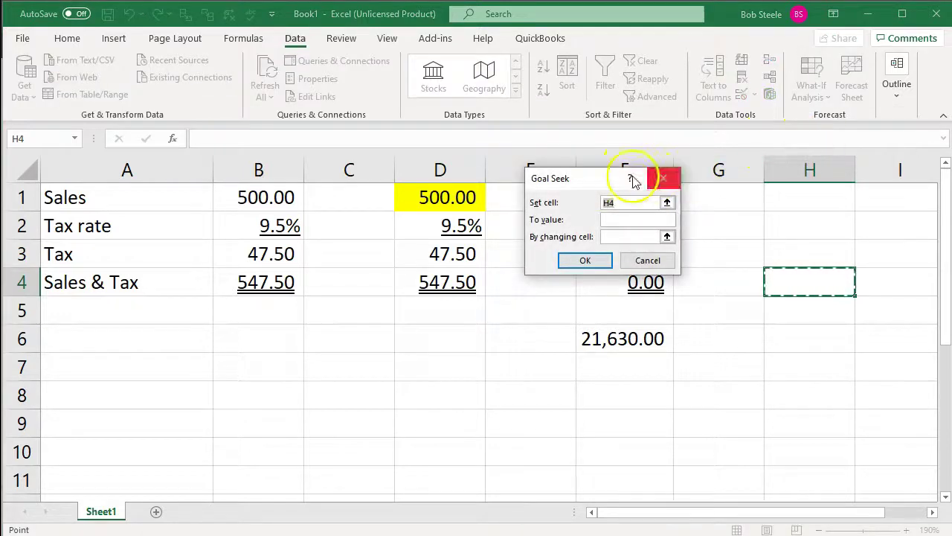
{"action": "left_click_drag", "start_coordinate": [594, 183], "coordinate": [611, 377]}
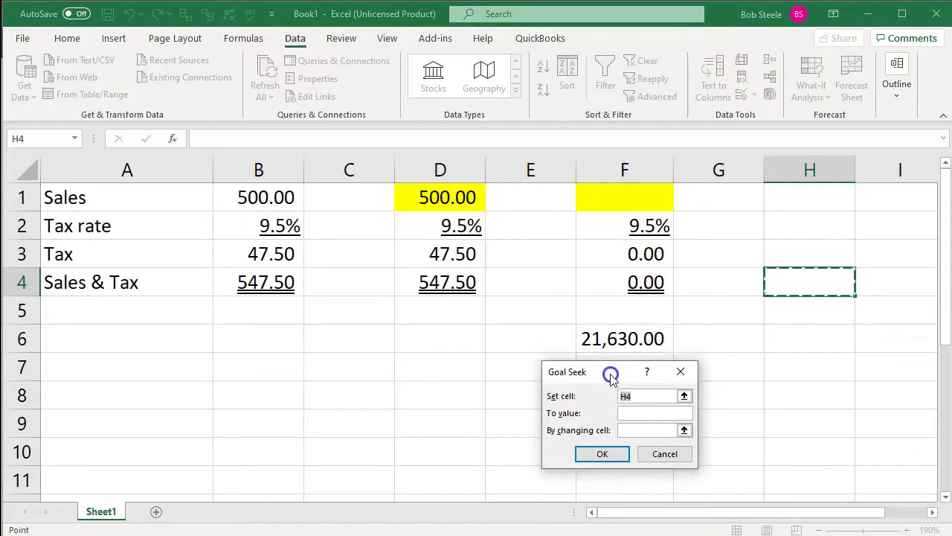
{"action": "left_click", "coordinate": [617, 282]}
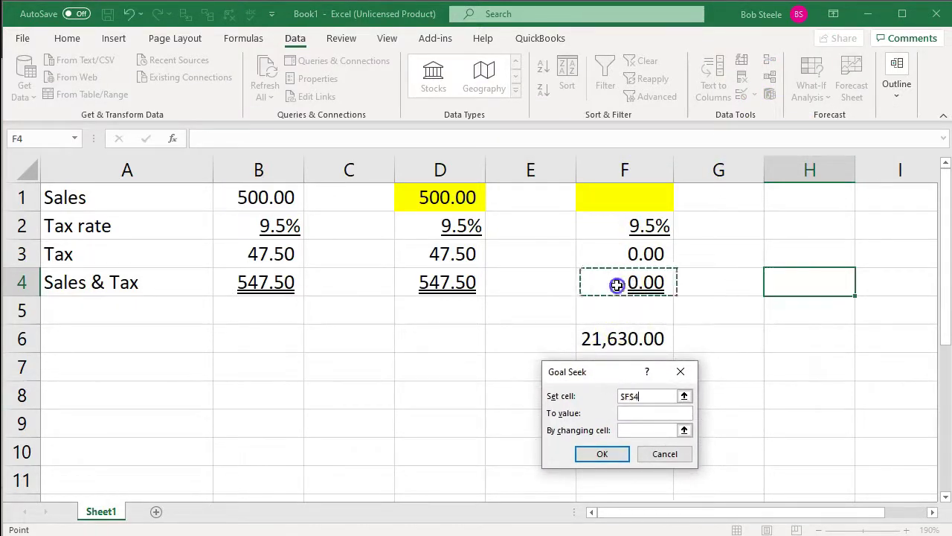
{"action": "left_click", "coordinate": [638, 413]}
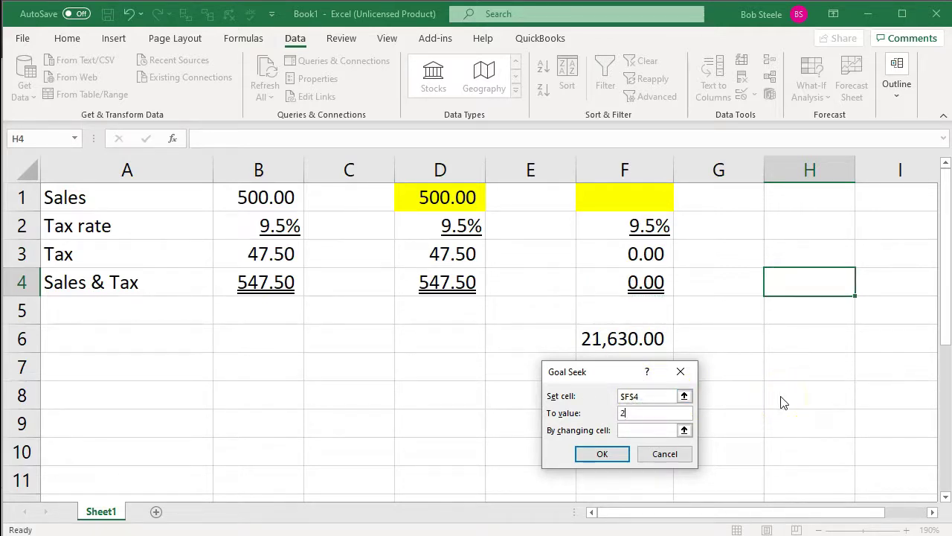
{"action": "left_click", "coordinate": [659, 431]}
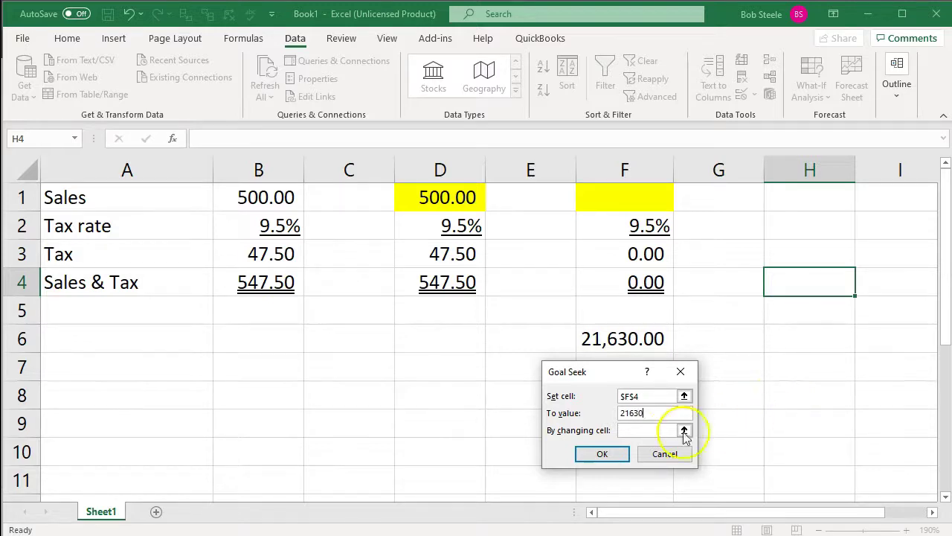
{"action": "left_click", "coordinate": [646, 205]}
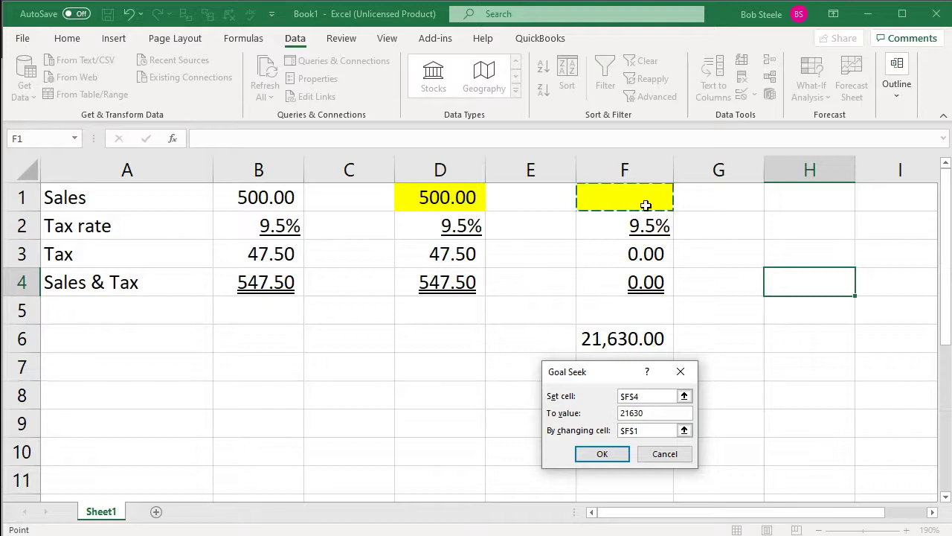
{"action": "left_click", "coordinate": [607, 453]}
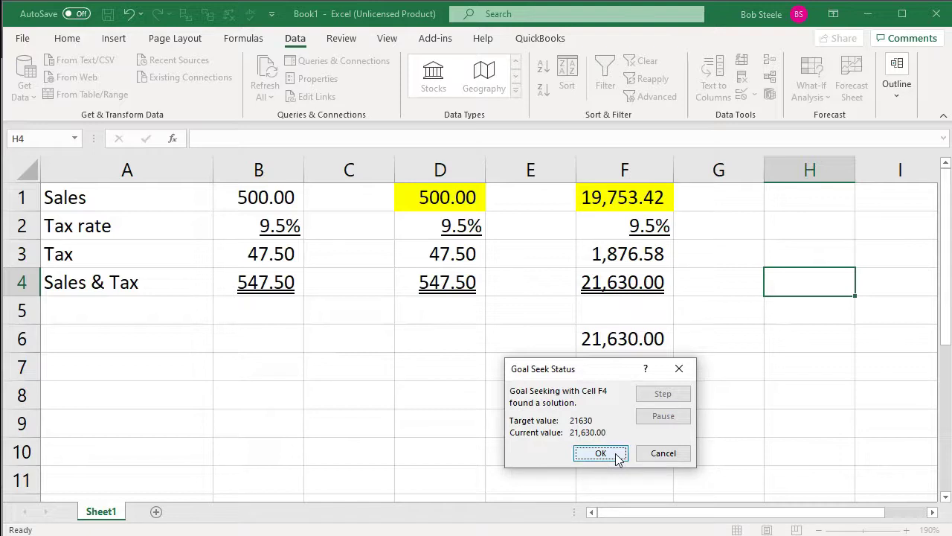
{"action": "left_click", "coordinate": [601, 453]}
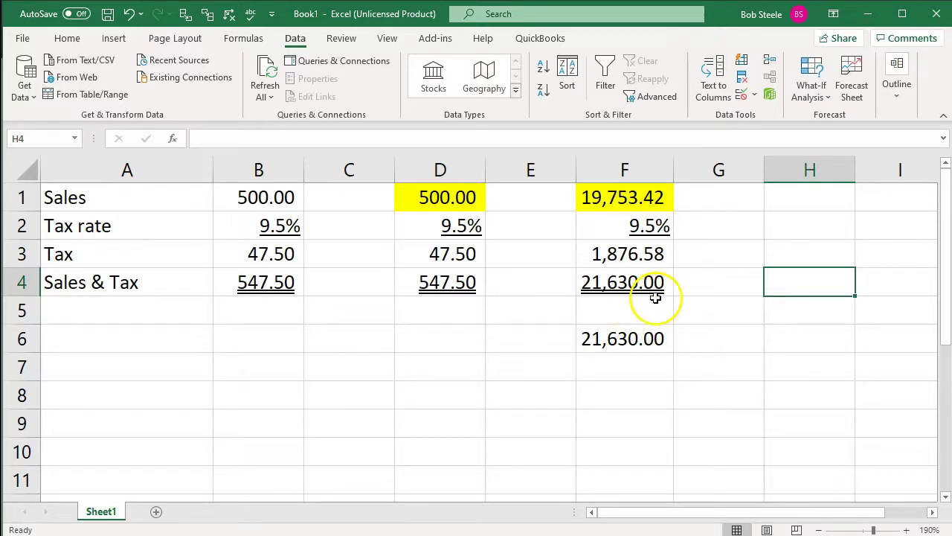
- Copy the sales tax calculation from B1:B4 into column H starting at H1, and select H1
{"action": "left_click", "coordinate": [658, 292]}
{"action": "key", "text": "Right"}
{"action": "key", "text": "Right"}
{"action": "key", "text": "Up"}
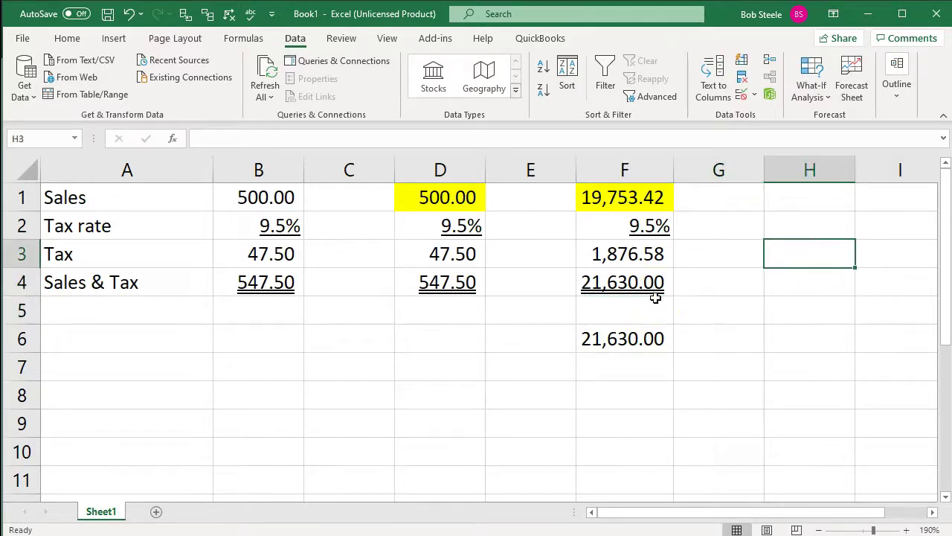
{"action": "key", "text": "Up"}
{"action": "key", "text": "Up"}
{"action": "left_click_drag", "start_coordinate": [291, 206], "coordinate": [278, 278]}
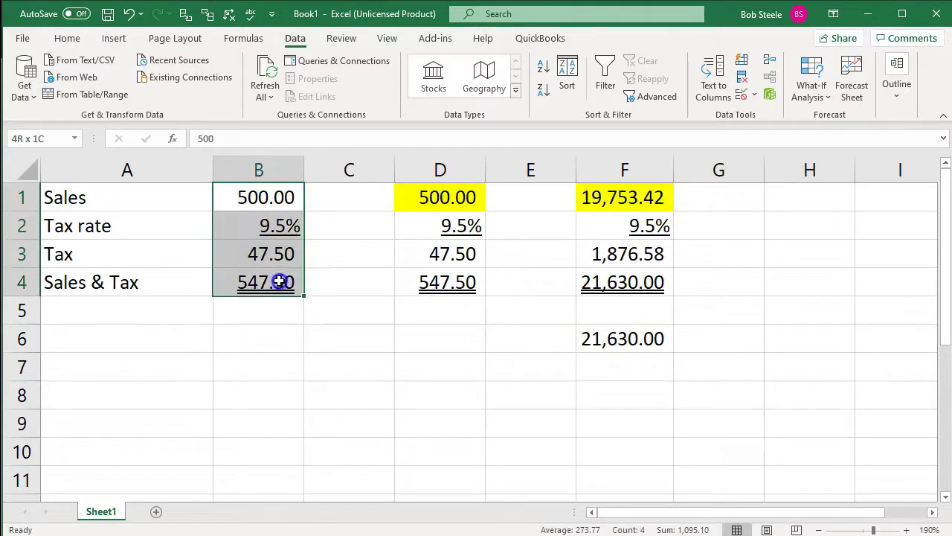
{"action": "key", "text": "ctrl+c"}
{"action": "left_click", "coordinate": [846, 206]}
{"action": "key", "text": "ctrl+v"}
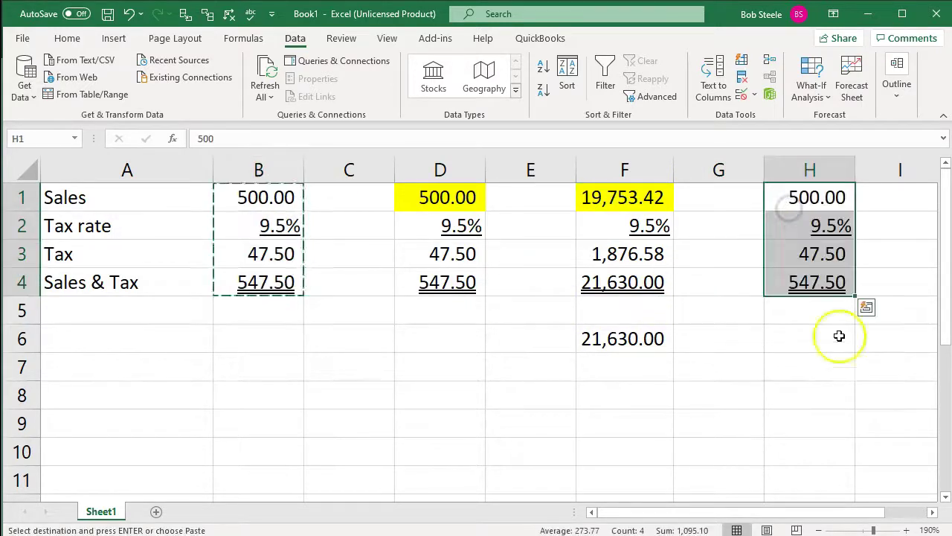
{"action": "left_click", "coordinate": [818, 397]}
{"action": "left_click", "coordinate": [816, 200]}
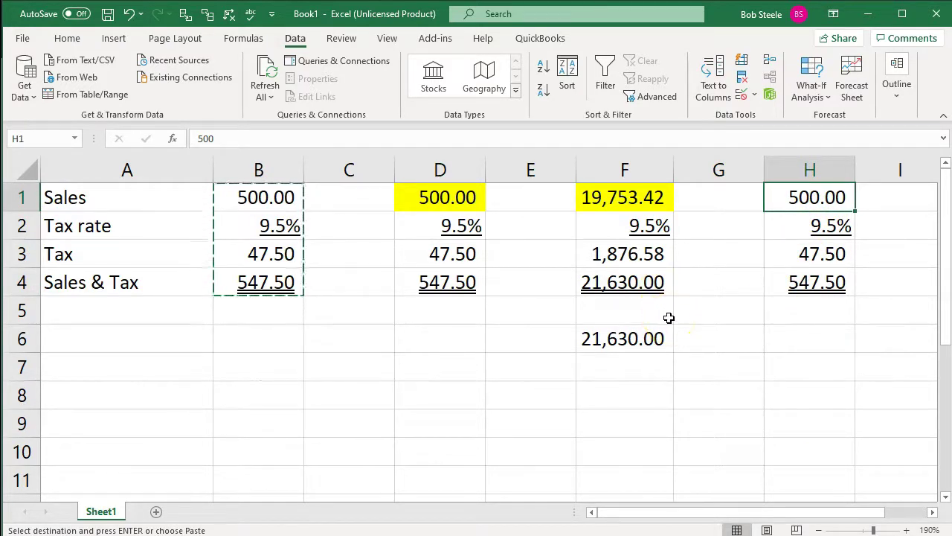
{"action": "type", "text": "2163"}
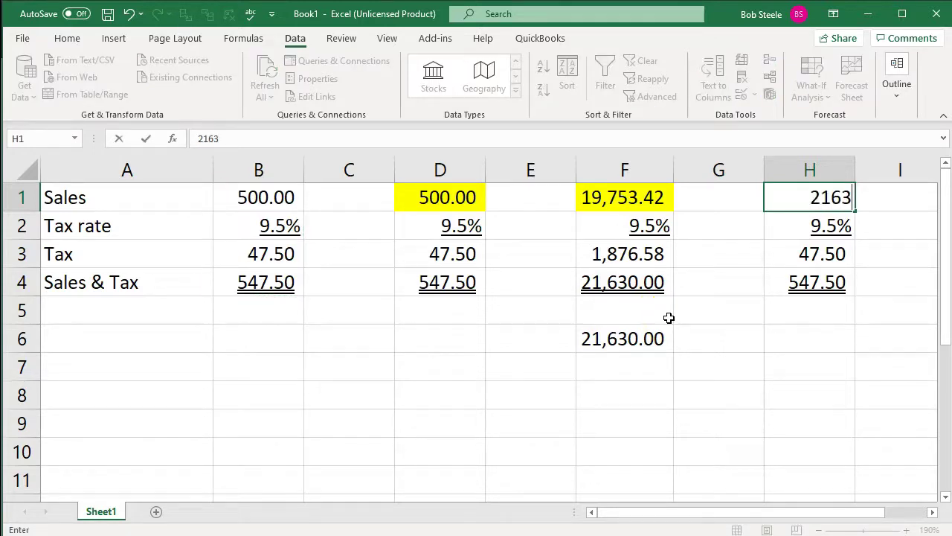
{"action": "key", "text": "BackSpace"}
{"action": "key", "text": "BackSpace"}
{"action": "key", "text": "BackSpace"}
{"action": "key", "text": "BackSpace"}
{"action": "type", "text": "19,753.4"}
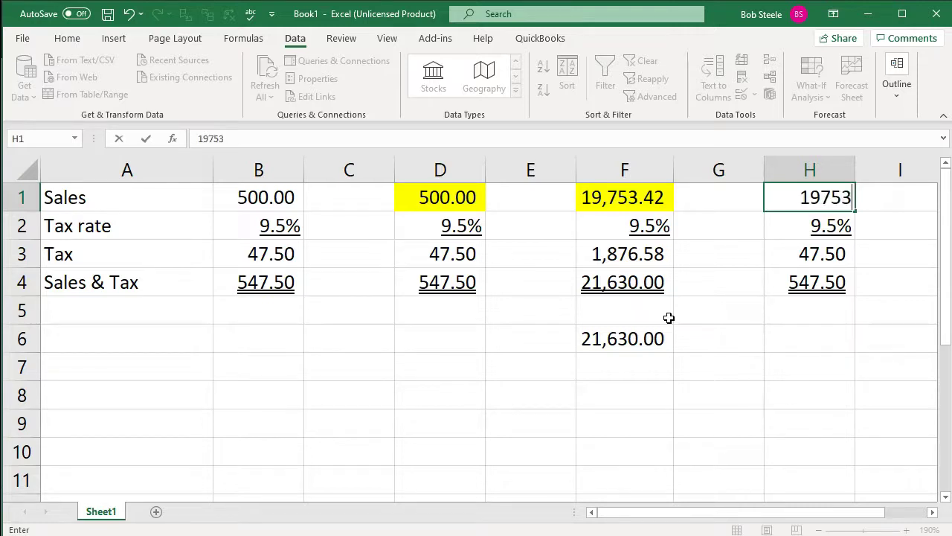
{"action": "type", "text": "2"}
{"action": "key", "text": "BackSpace"}
{"action": "key", "text": "BackSpace"}
{"action": "key", "text": "BackSpace"}
{"action": "key", "text": "BackSpace"}
{"action": "key", "text": "BackSpace"}
{"action": "key", "text": "BackSpace"}
{"action": "key", "text": "BackSpace"}
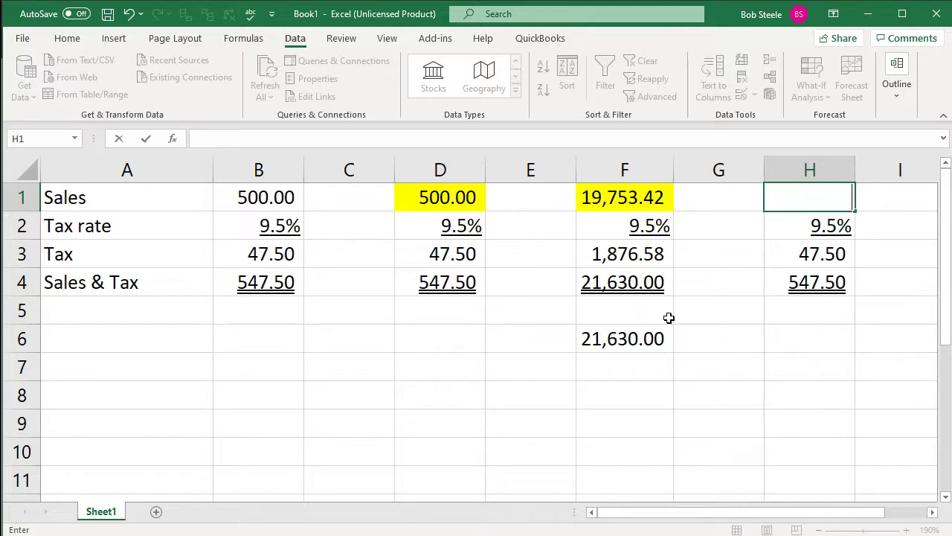
- Enter 19753.42 as the sales amount in H1
{"action": "type", "text": "19753.42"}
{"action": "key", "text": "Return"}
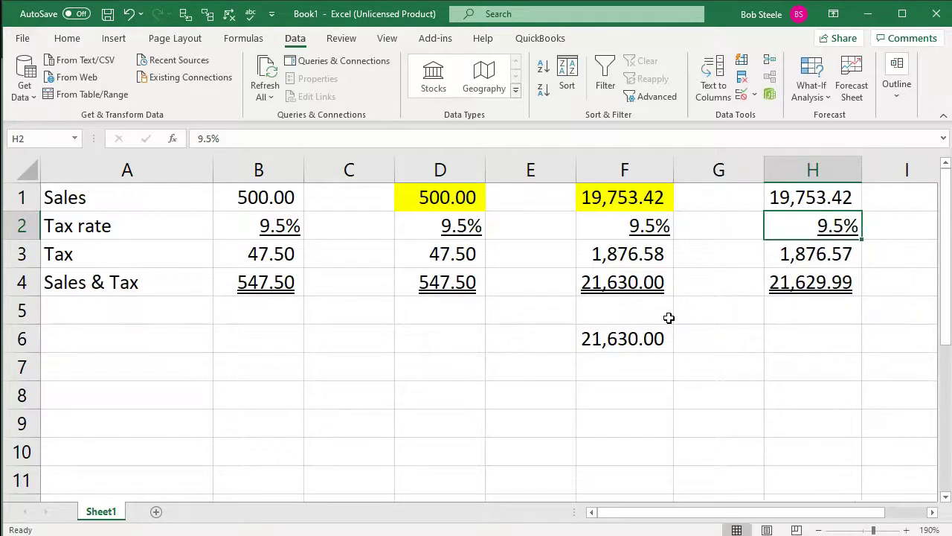
- Check the tax formula in H3 and leave it as is, keeping that cell selected
{"action": "left_click", "coordinate": [842, 253]}
{"action": "double_click", "coordinate": [841, 253]}
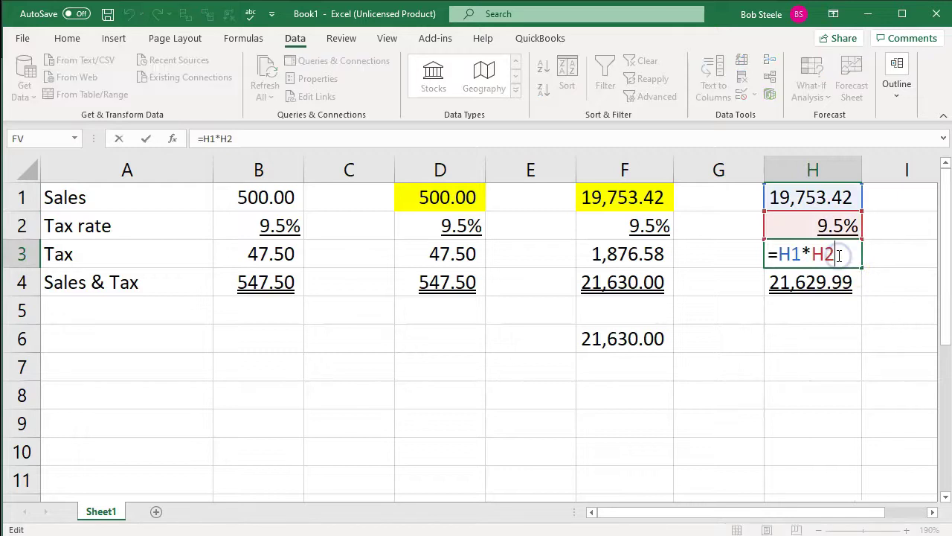
{"action": "key", "text": "Return"}
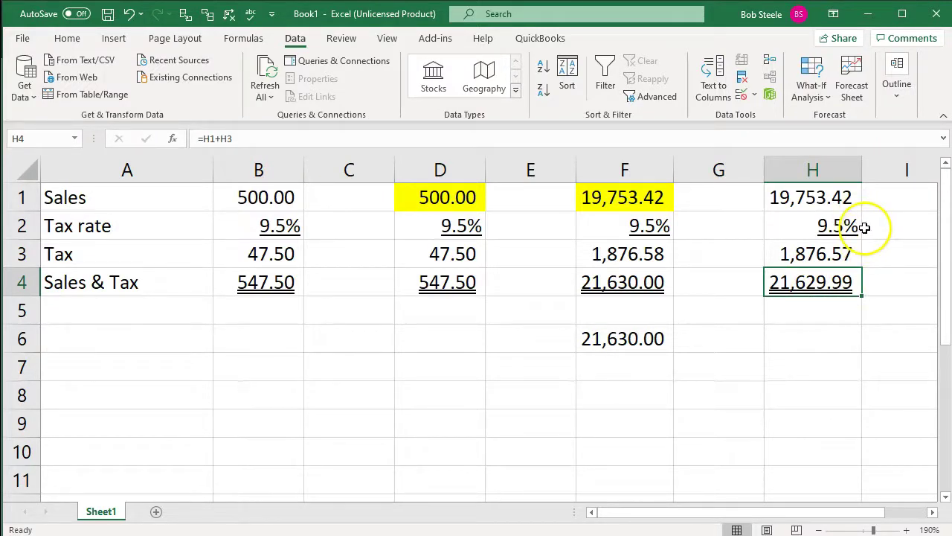
{"action": "left_click", "coordinate": [836, 255]}
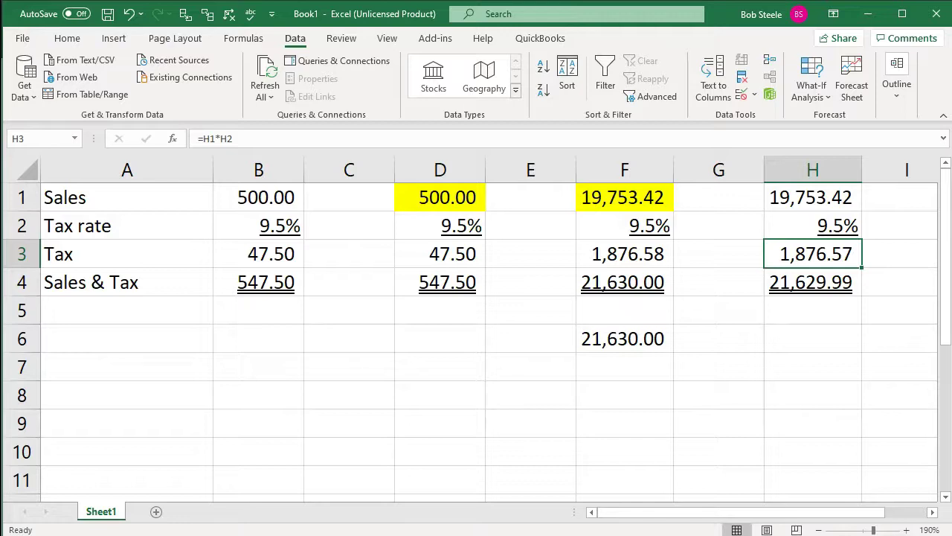
- Switch to the Xero income statement in the browser and review its income and expense sections
{"action": "left_click", "coordinate": [703, 510]}
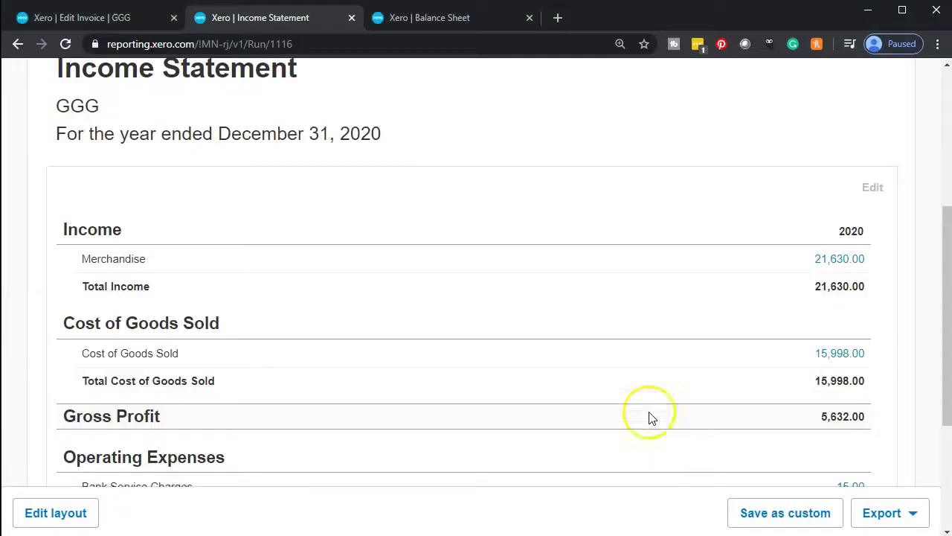
{"action": "scroll", "coordinate": [646, 409], "scroll_direction": "down", "scroll_amount": 1}
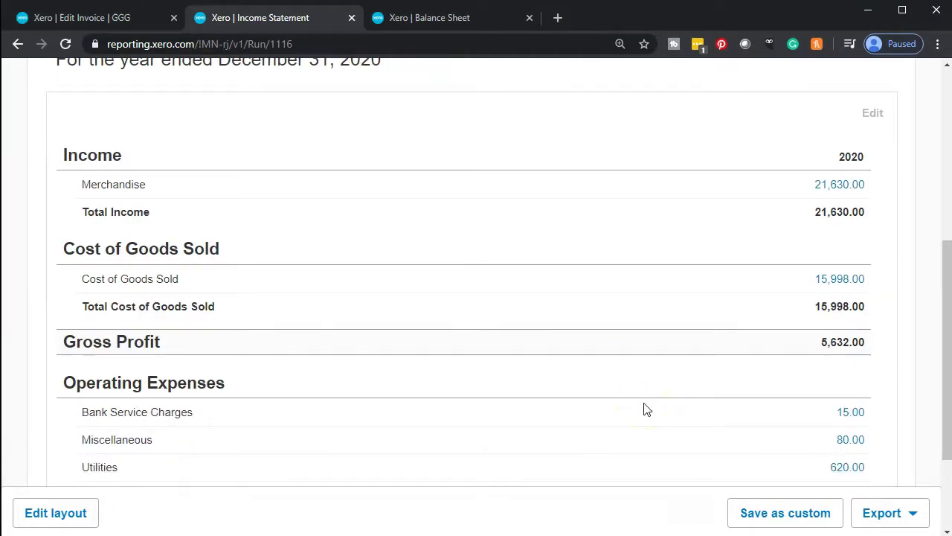